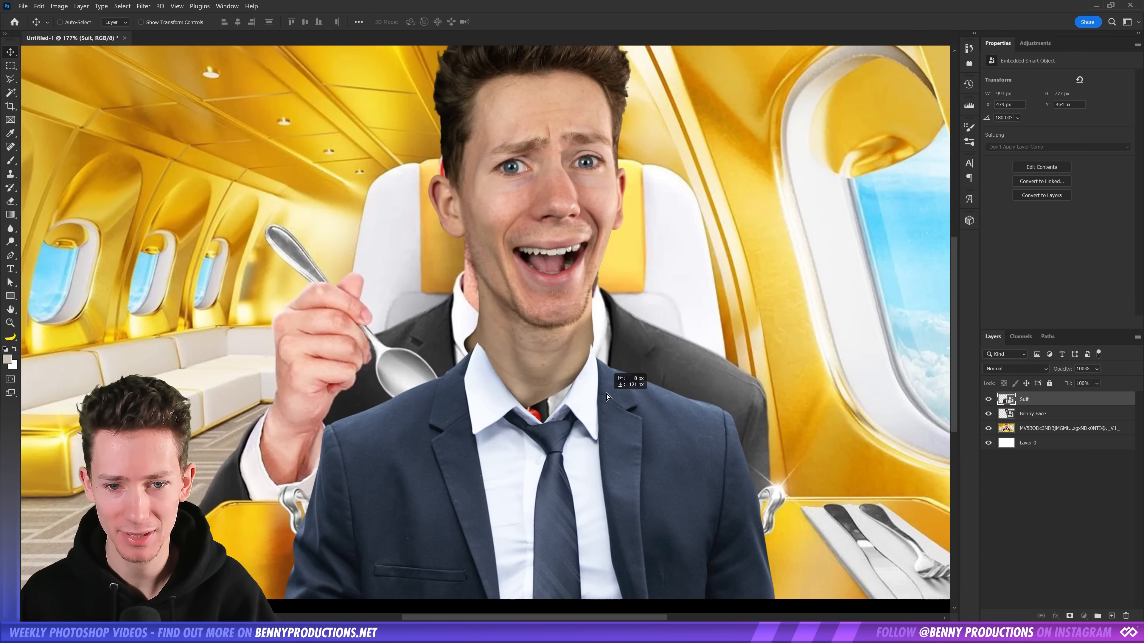
# Position the suit beneath the face and adjust its tones to match the reference man's dark suit
pyautogui.scroll(-3, 568, 353)
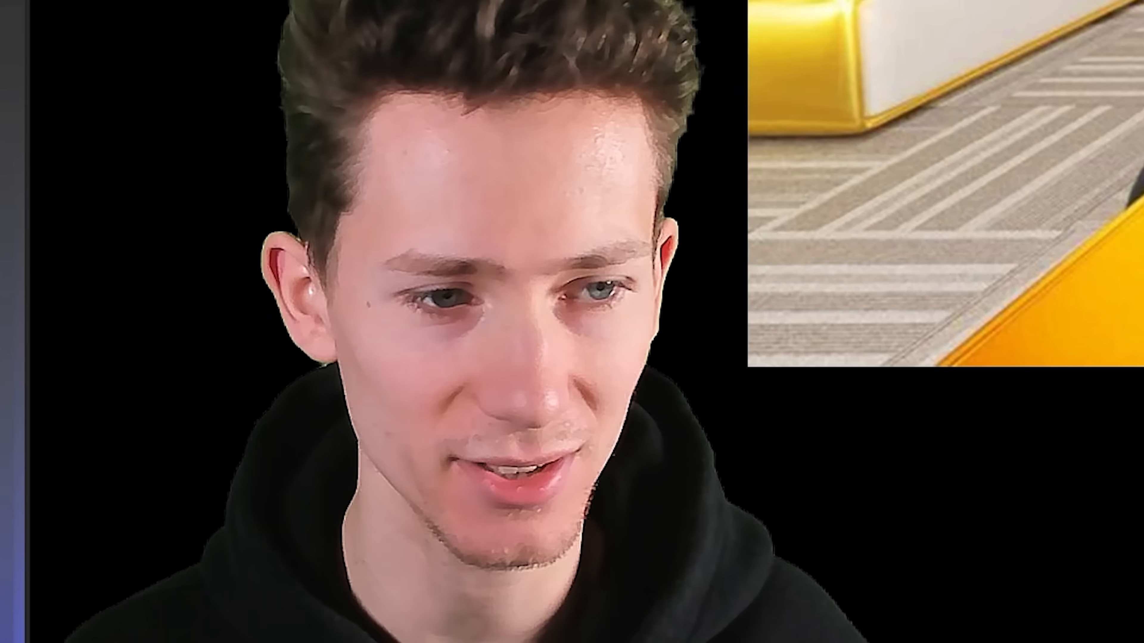
pyautogui.moveTo(579, 353); pyautogui.dragTo(577, 360)
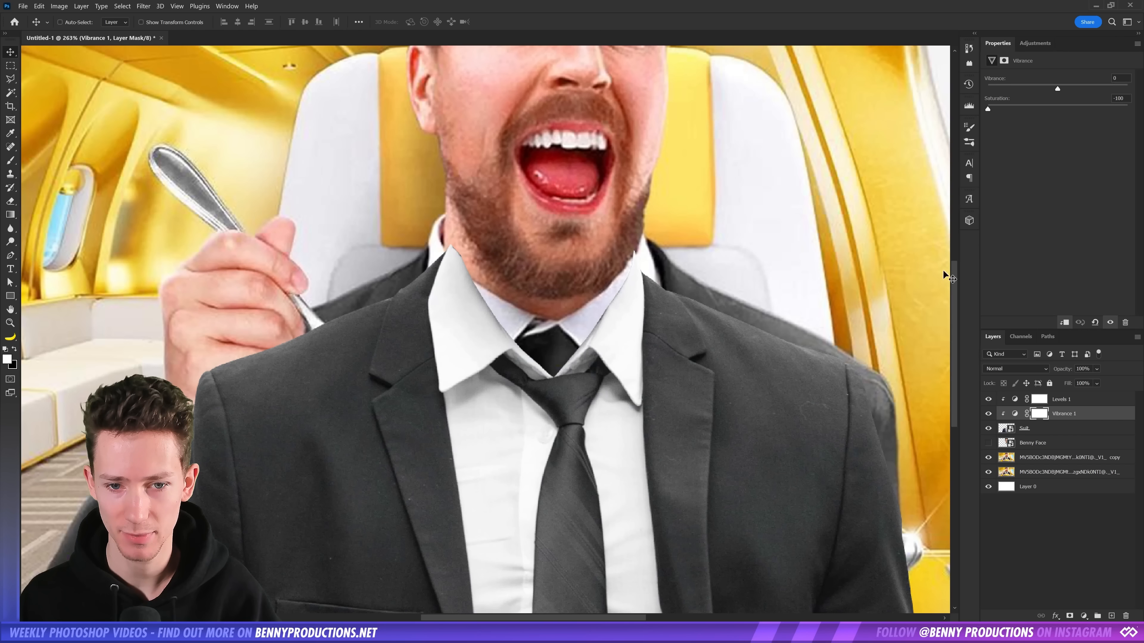
pyautogui.moveTo(1070, 157); pyautogui.dragTo(1079, 156)
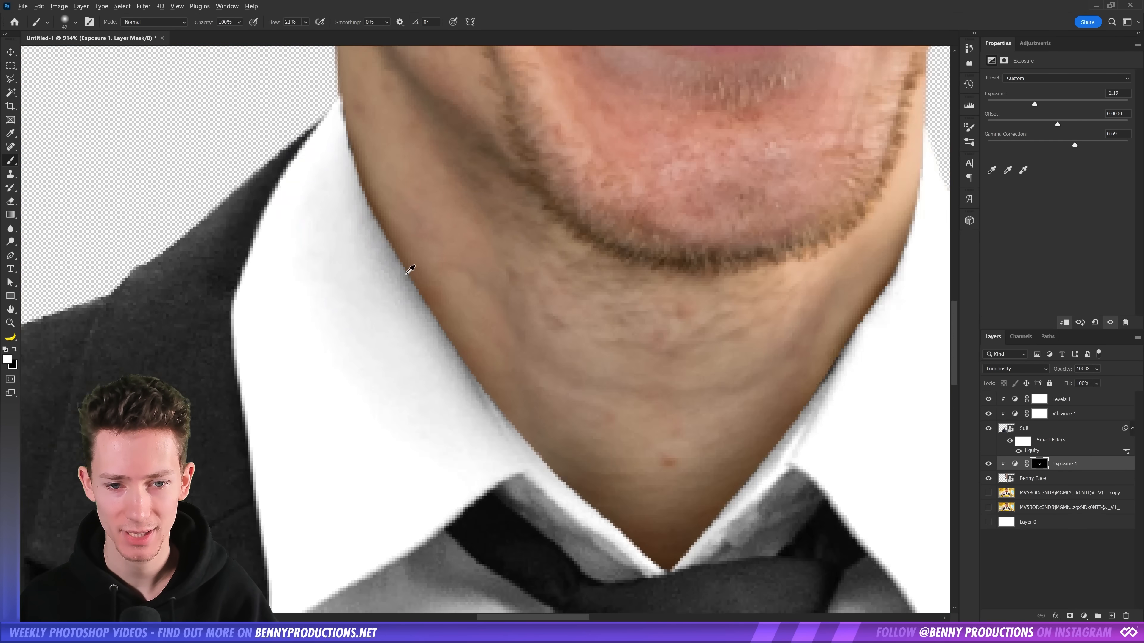
# Darken the neck along the shirt collar through the Exposure mask, and increase the red in the Color Balance midtones
pyautogui.click(493, 339)
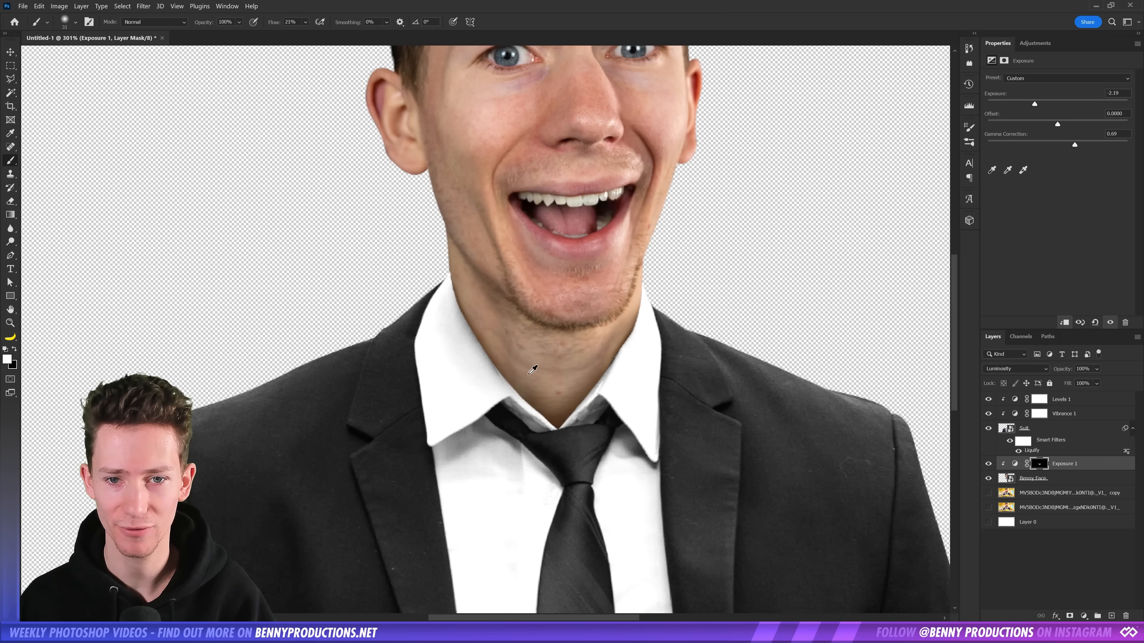
pyautogui.moveTo(529, 374)
pyautogui.mouseDown()
pyautogui.moveTo(535, 431)
pyautogui.moveTo(504, 437)
pyautogui.moveTo(490, 342)
pyautogui.mouseUp()
pyautogui.scroll(6, 529, 426)
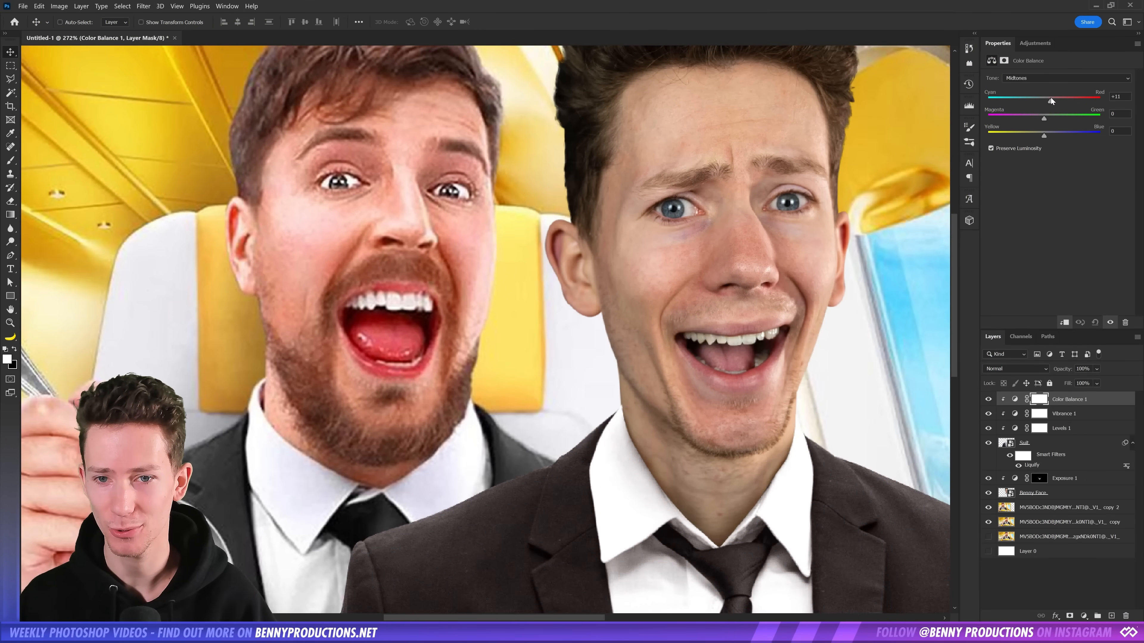
pyautogui.moveTo(1052, 99); pyautogui.dragTo(1059, 101)
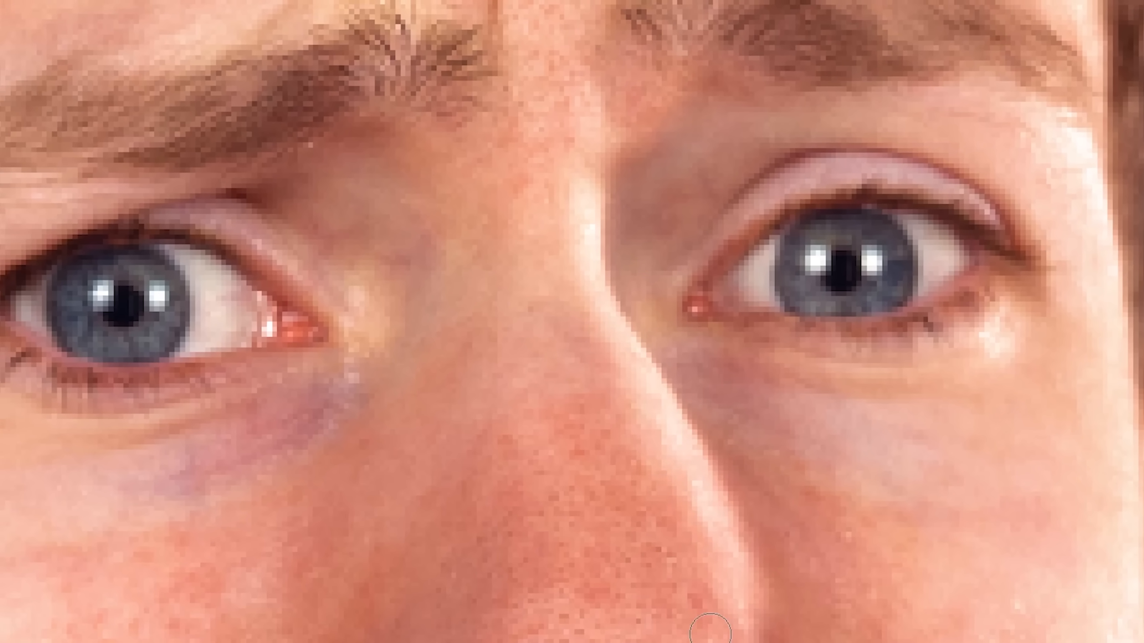
# Enlarge the brush and paint the adjustment across the face around the nose and eyes
pyautogui.moveTo(724, 636); pyautogui.dragTo(467, 391)
pyautogui.press(']')
pyautogui.press(']')
pyautogui.press(']')
pyautogui.press(']')
pyautogui.moveTo(381, 166); pyautogui.dragTo(454, 397)
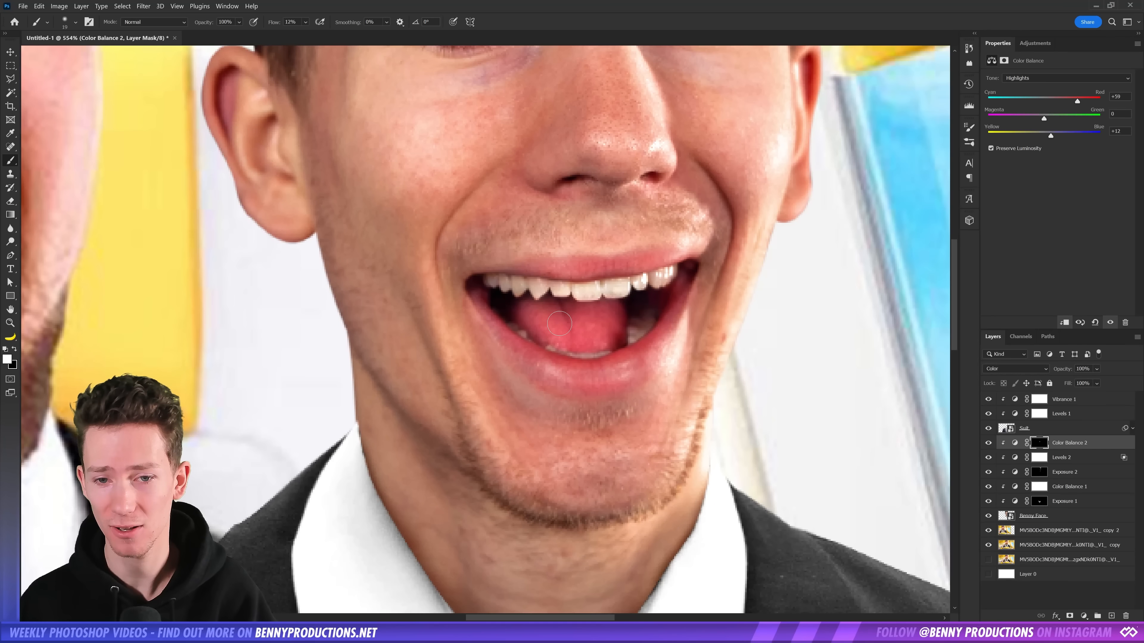
# Redden the inside of the mouth through the Color Balance mask and brighten the upper teeth through an Exposure mask
pyautogui.scroll(2, 584, 351)
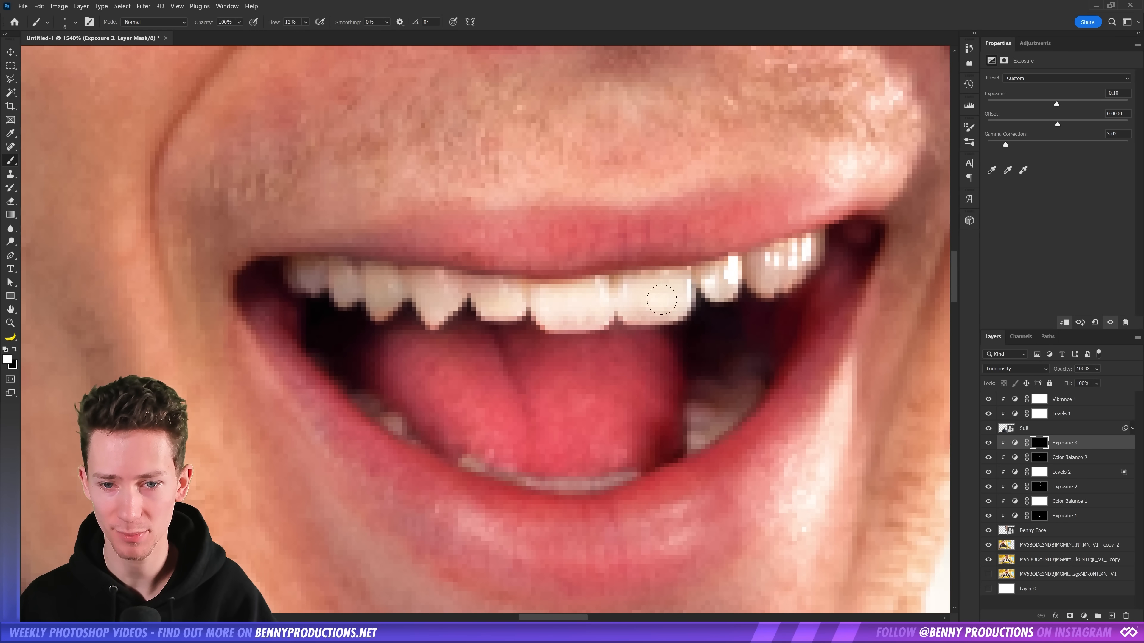
pyautogui.moveTo(383, 295); pyautogui.dragTo(769, 283)
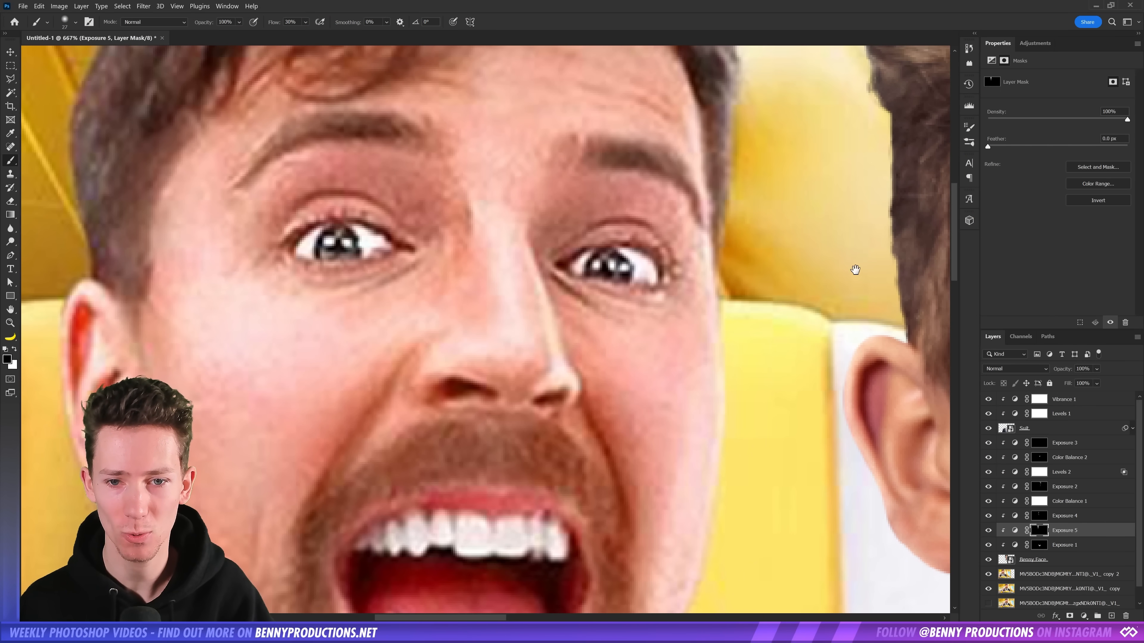
pyautogui.moveTo(856, 269); pyautogui.dragTo(664, 255)
pyautogui.scroll(2, 495, 261)
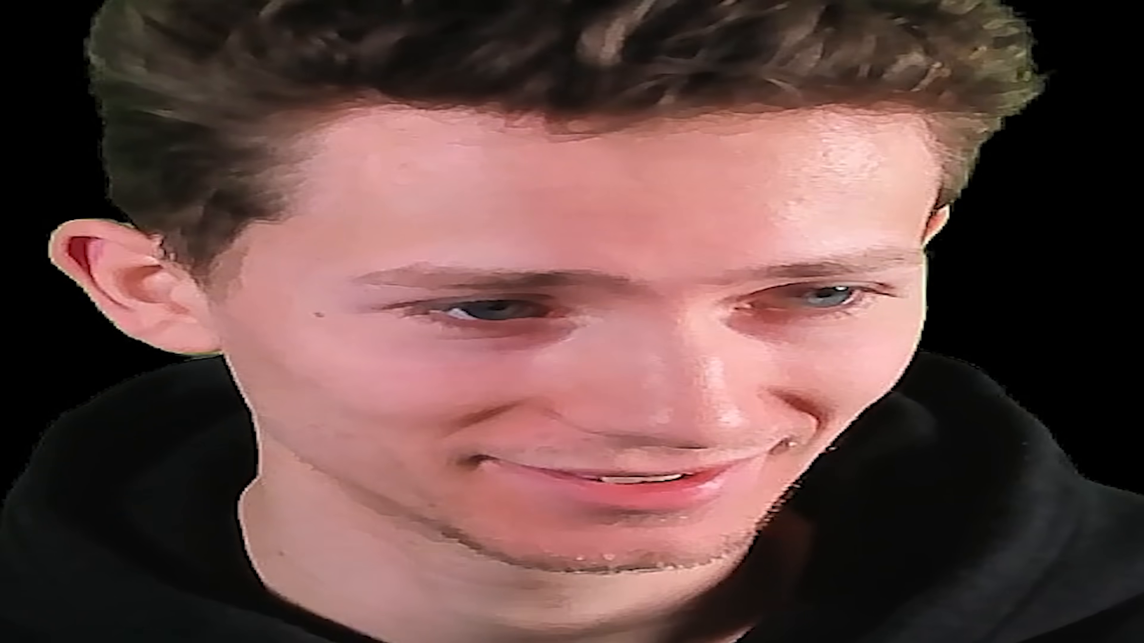
# Enlarge the Silver Coffee Table image, position it as a tabletop in front of the suit, and apply the transform
pyautogui.moveTo(578, 392); pyautogui.dragTo(578, 374)
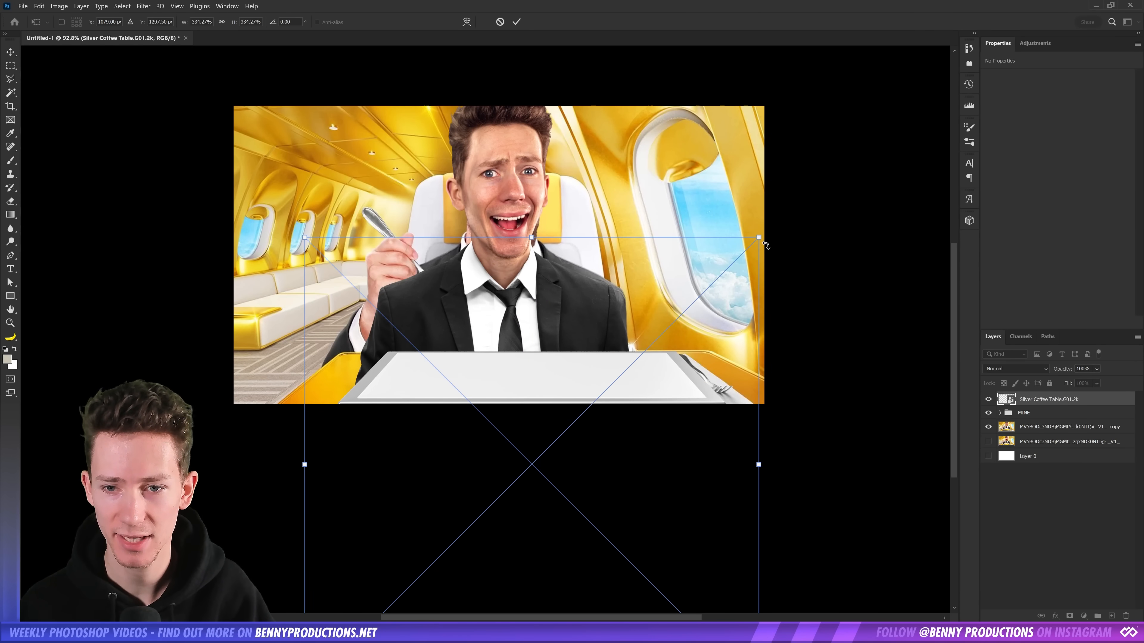
pyautogui.moveTo(759, 238); pyautogui.dragTo(837, 168)
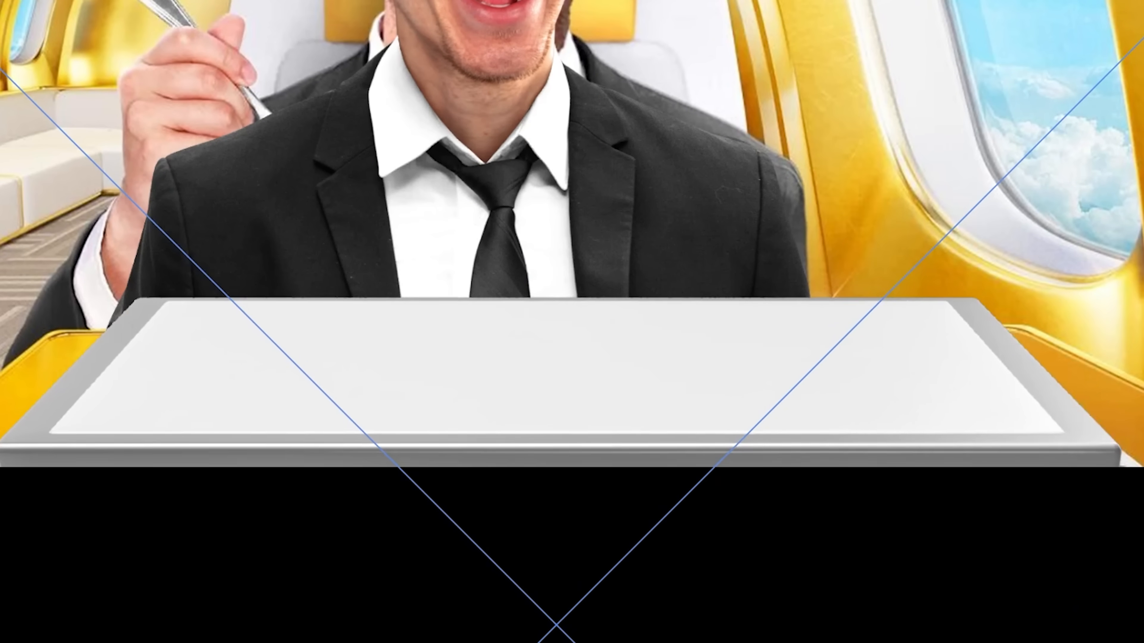
pyautogui.moveTo(562, 337); pyautogui.dragTo(563, 360)
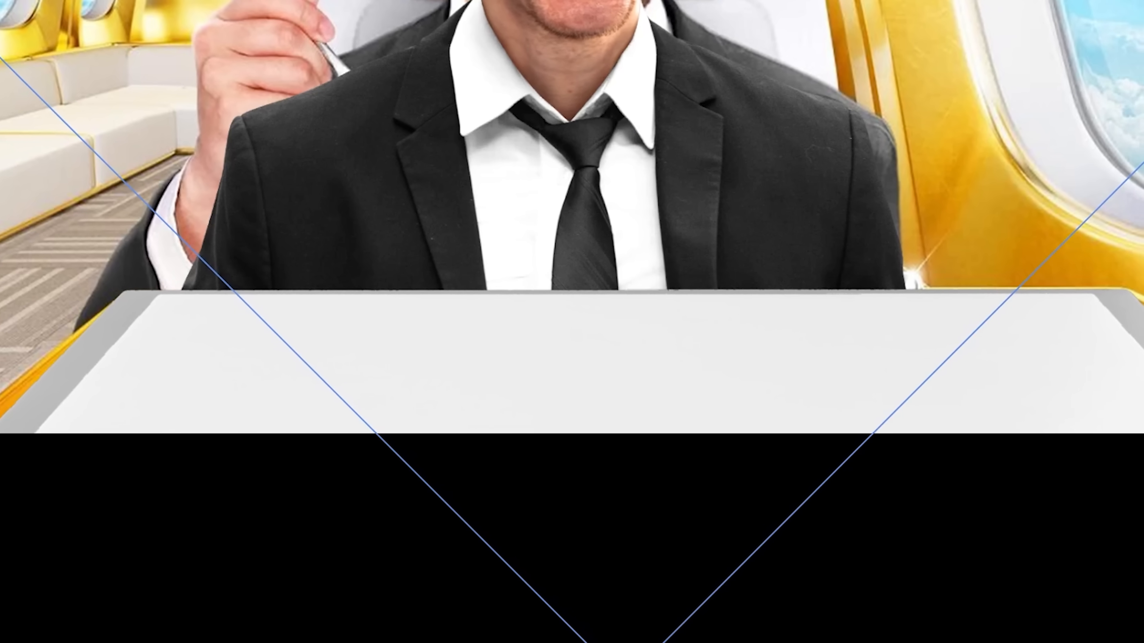
pyautogui.press('Return')
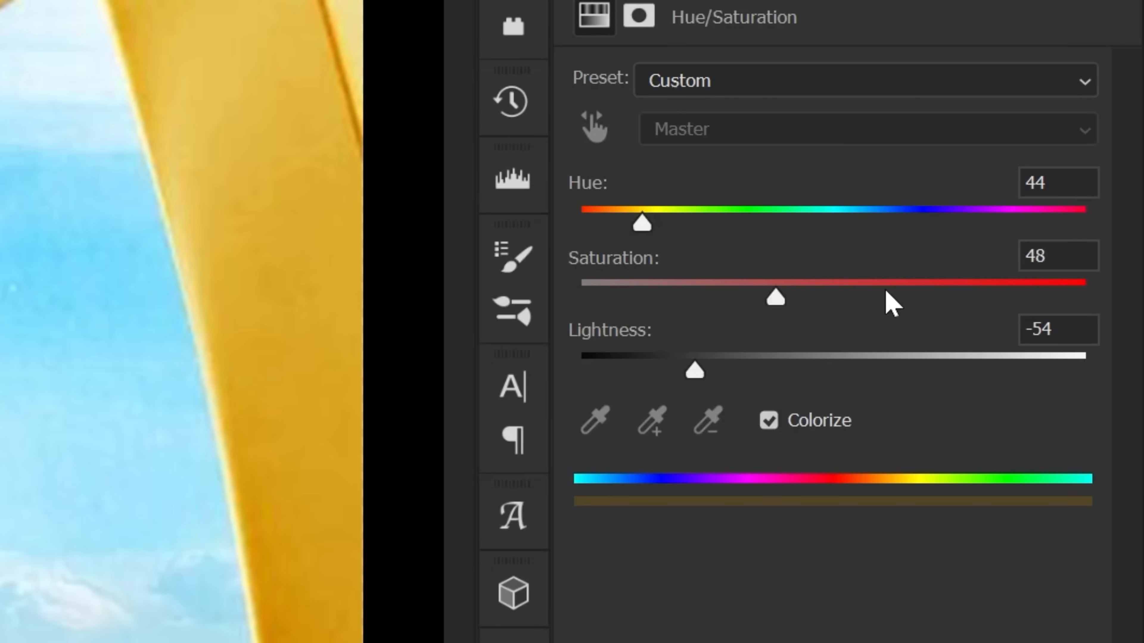
# Colorize the table gold with Hue/Saturation, using saturation 53, lightness -49 and a slightly lower hue
pyautogui.moveTo(885, 290); pyautogui.dragTo(849, 295)
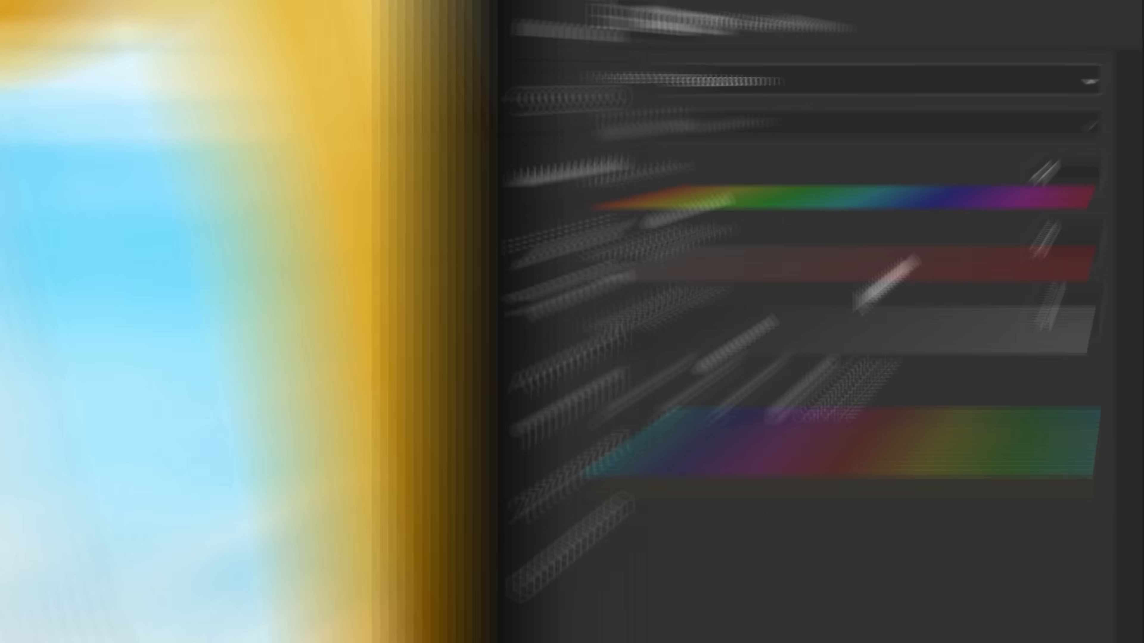
pyautogui.moveTo(697, 367); pyautogui.dragTo(711, 367)
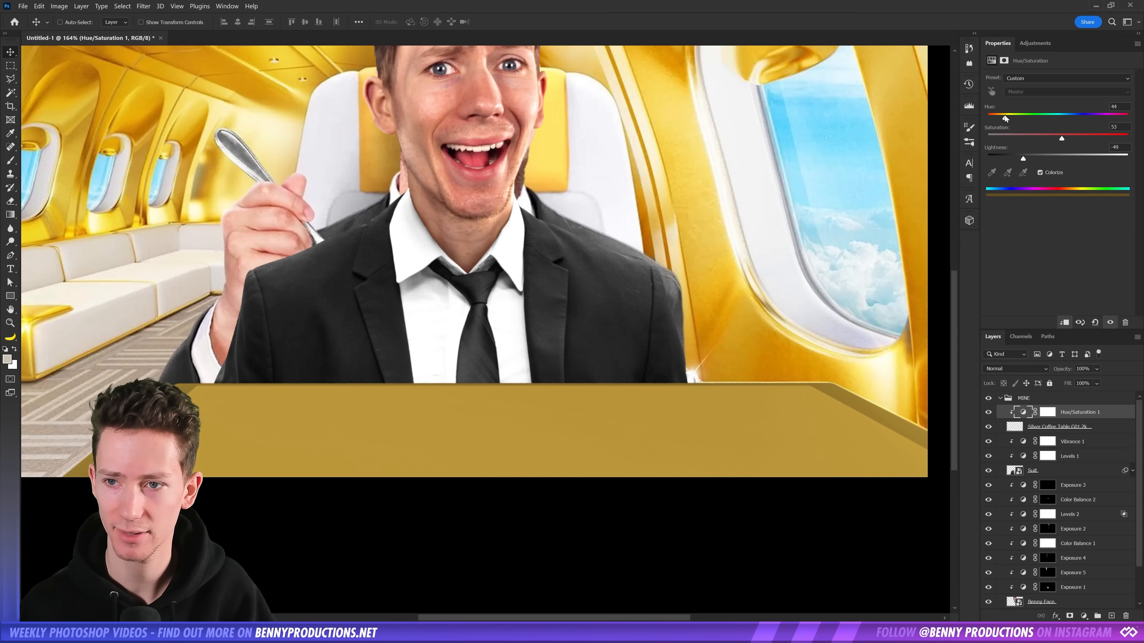
pyautogui.moveTo(1006, 118); pyautogui.dragTo(1003, 118)
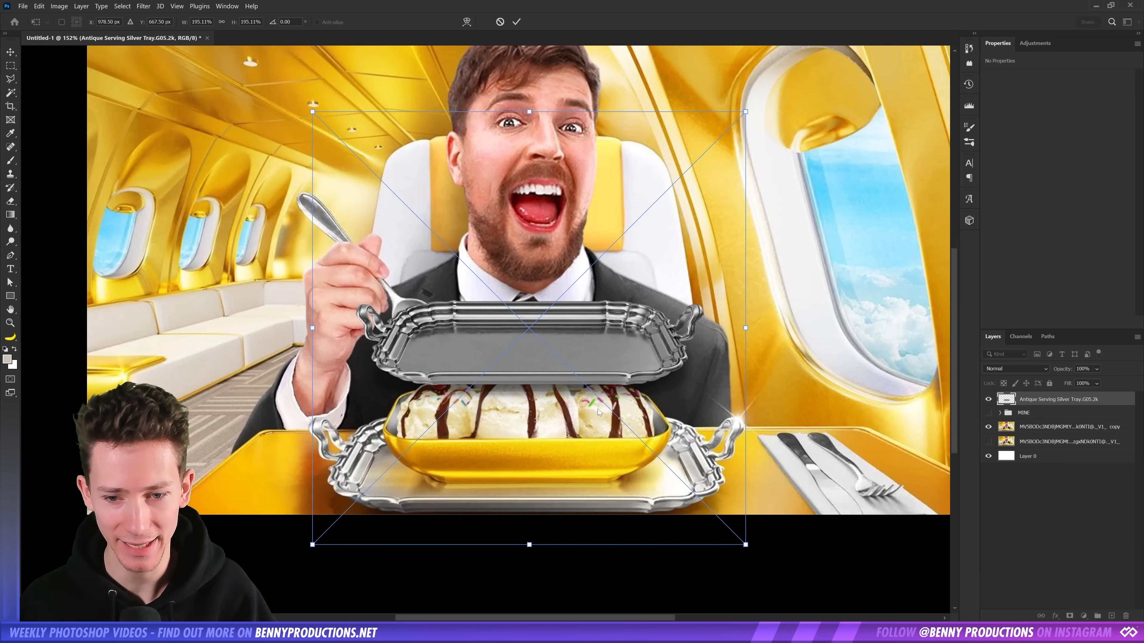
# Scale the antique silver serving tray to about 244% and move it down over the reference tray
pyautogui.moveTo(598, 413); pyautogui.dragTo(575, 328)
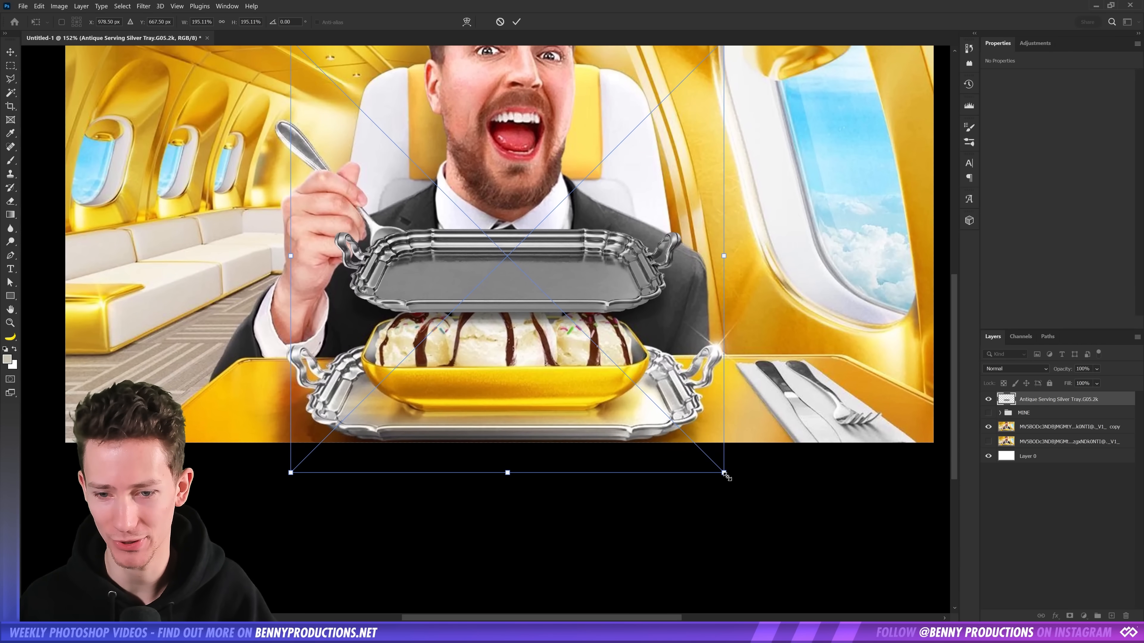
pyautogui.moveTo(726, 475); pyautogui.dragTo(794, 509)
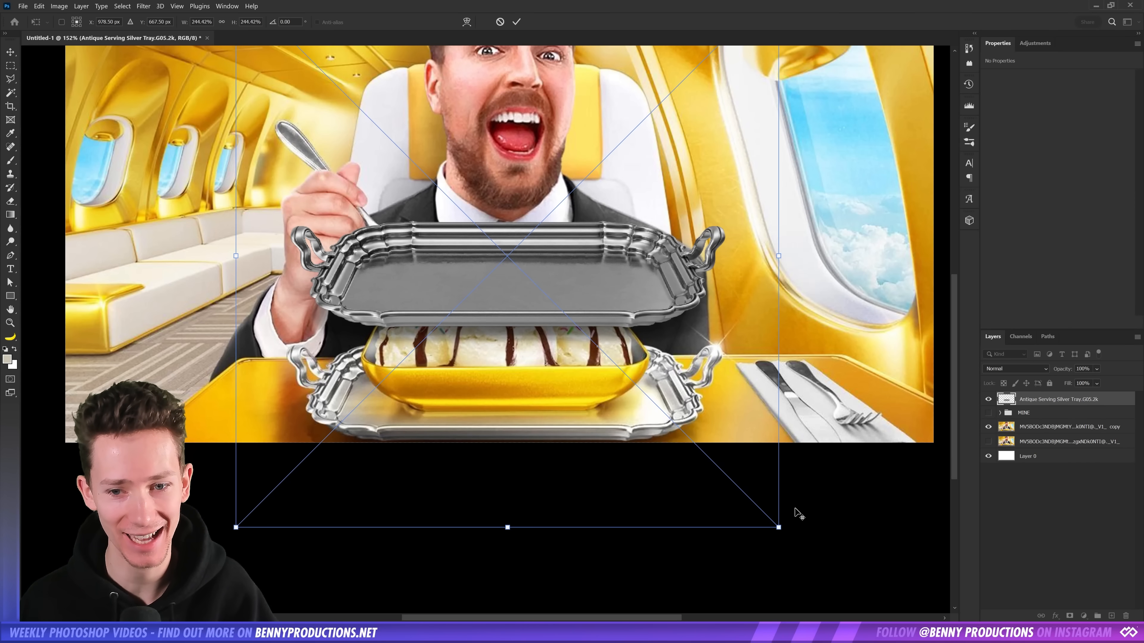
pyautogui.moveTo(594, 244); pyautogui.dragTo(594, 362)
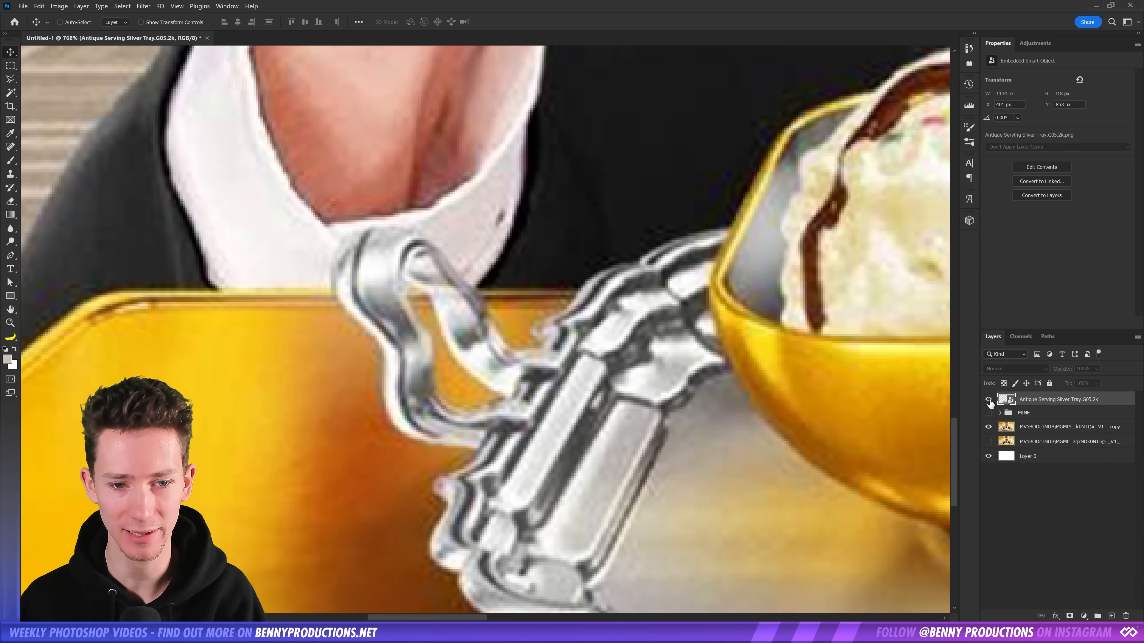
# Toggle the placed silver tray's visibility to compare its left handle with the reference tray
pyautogui.click(988, 399)
pyautogui.click(989, 399)
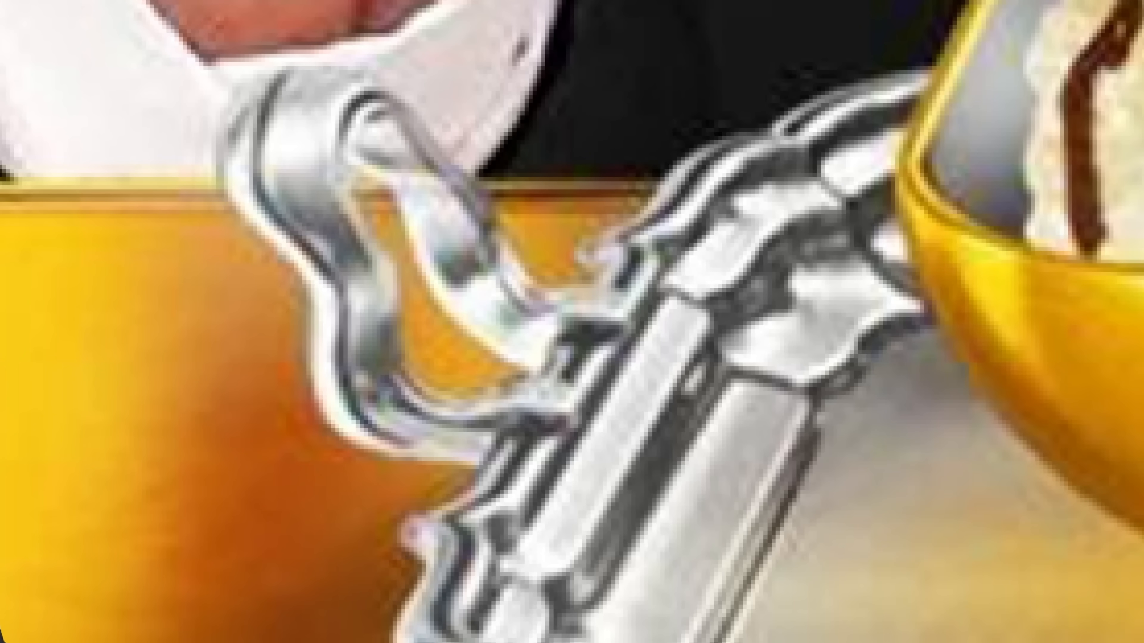
pyautogui.click(988, 400)
pyautogui.click(989, 400)
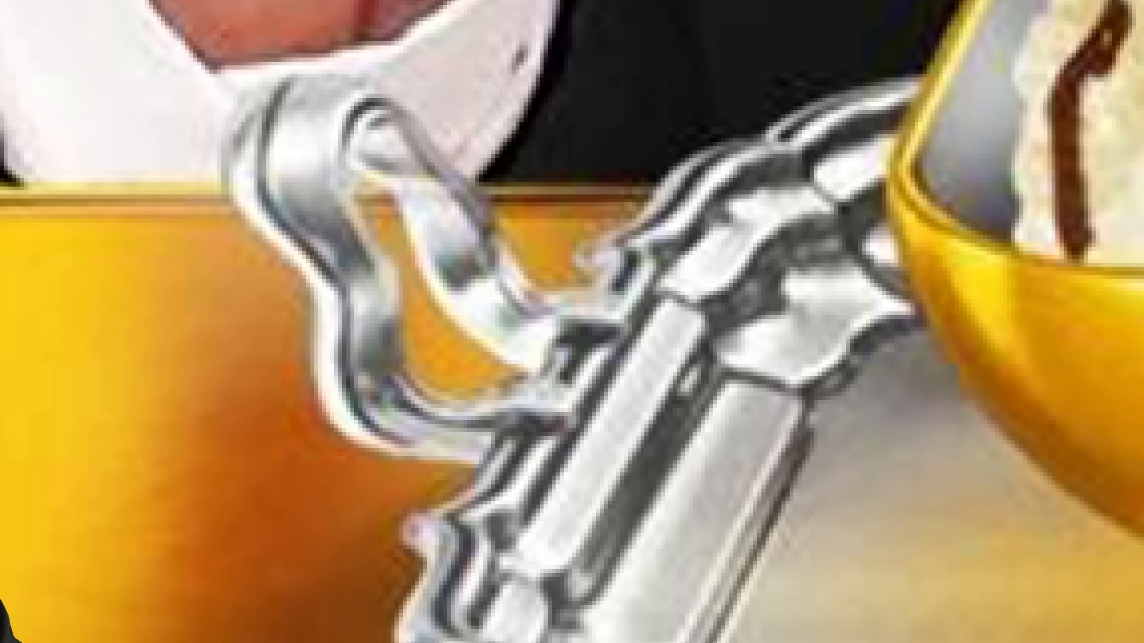
pyautogui.click(989, 400)
pyautogui.click(989, 400)
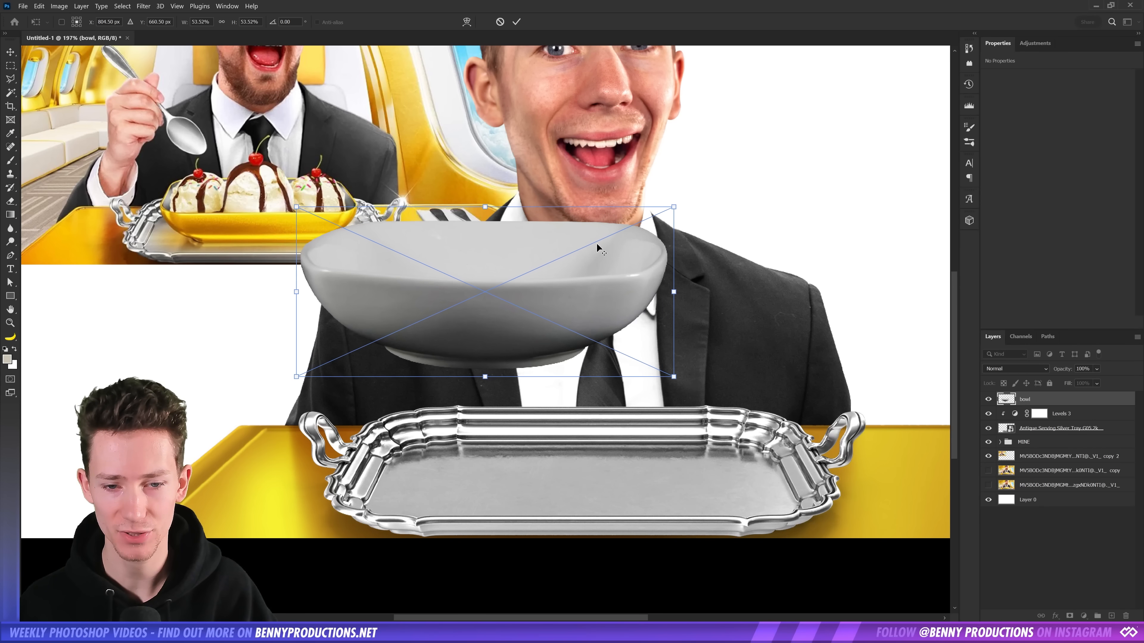
# Move the bowl down onto the silver tray and paint a golden reflection beneath it through the tray's Color Balance mask
pyautogui.moveTo(597, 248); pyautogui.dragTo(586, 425)
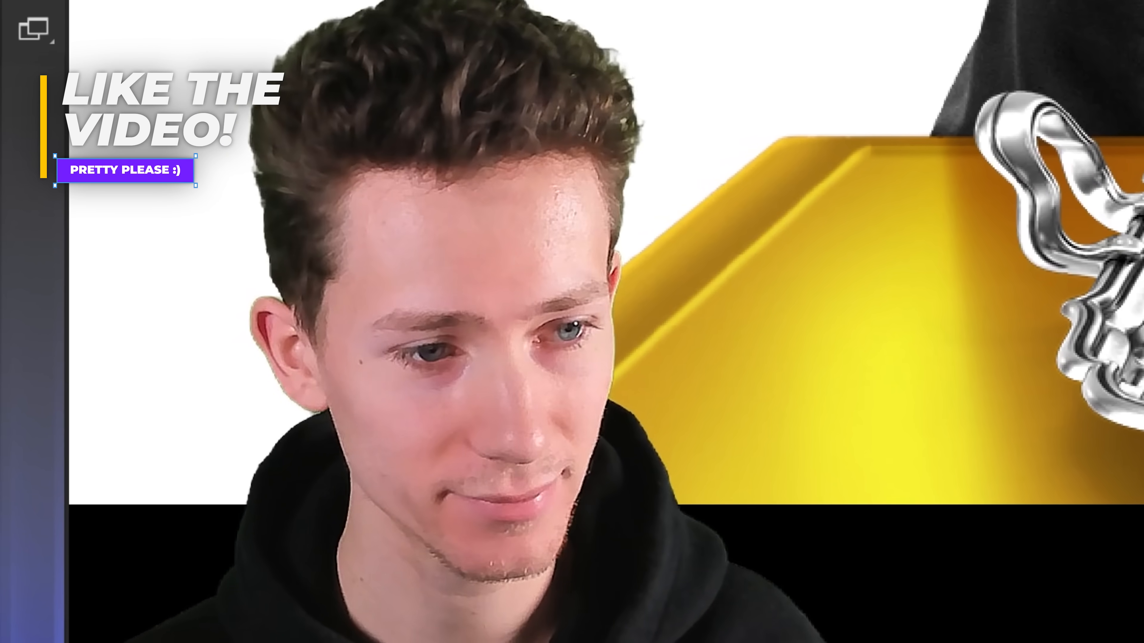
pyautogui.scroll(-5, 518, 469)
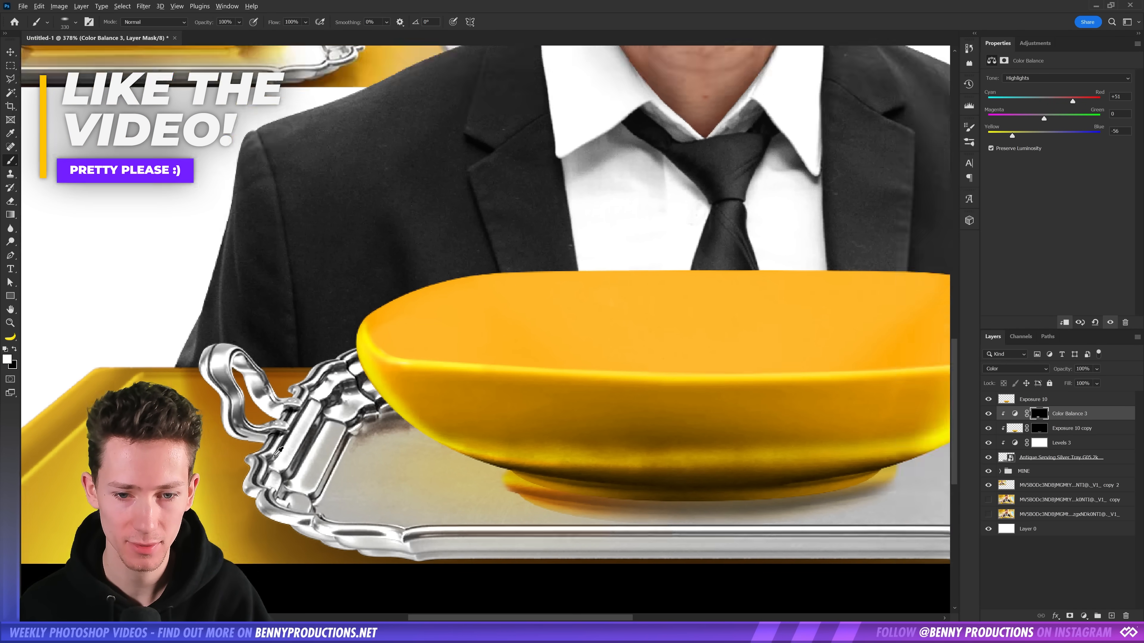
pyautogui.scroll(5, 630, 464)
pyautogui.moveTo(631, 462); pyautogui.dragTo(485, 464)
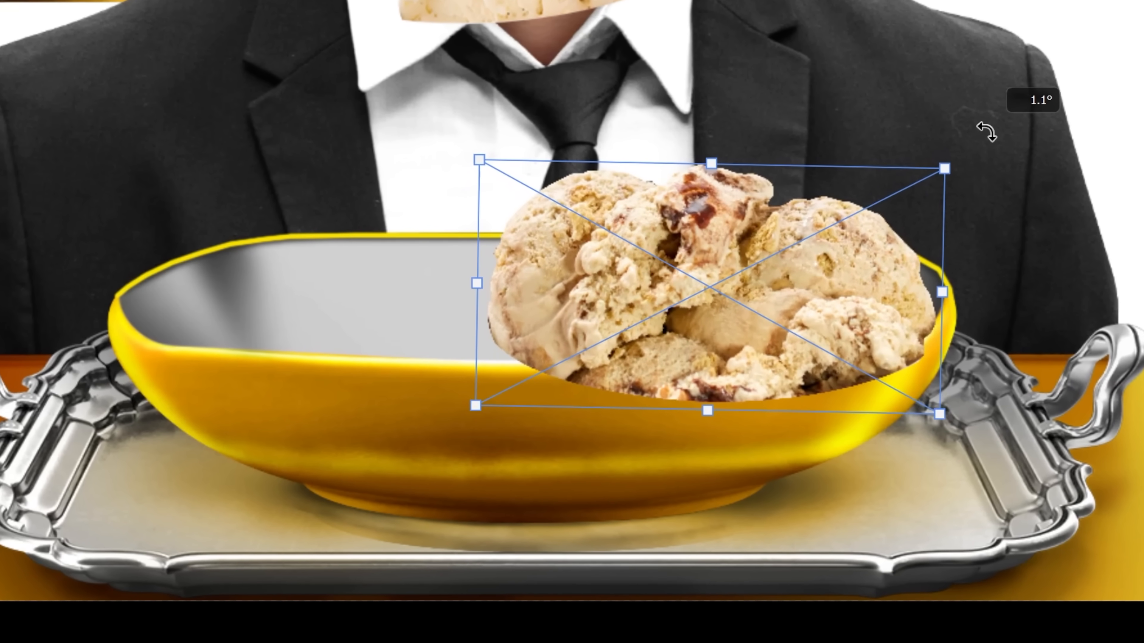
# Apply the ice cream's rotation in the bowl and move the cherry down to the dessert
pyautogui.press('Return')
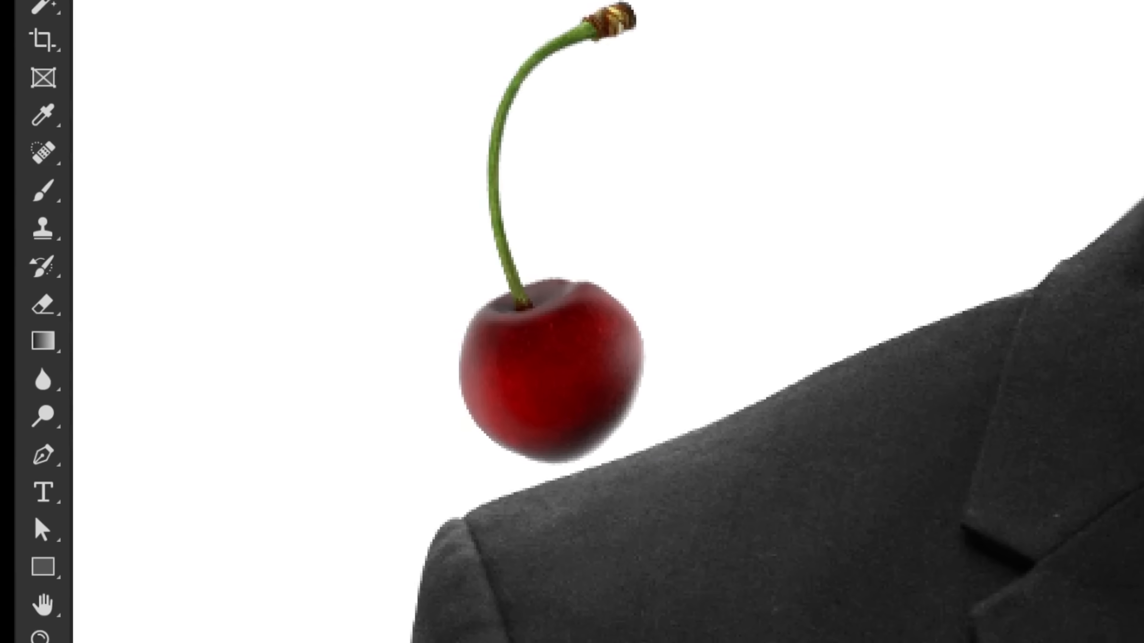
pyautogui.moveTo(364, 294); pyautogui.dragTo(716, 420)
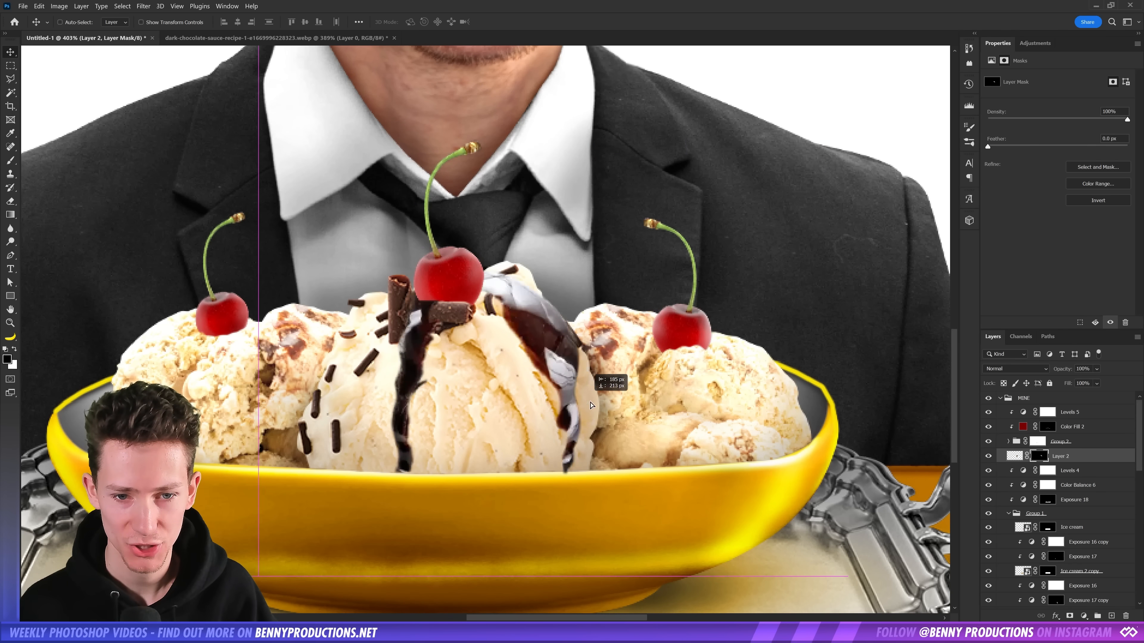
# Move the chocolate sauce piece across the ice cream toward the right-hand scoop
pyautogui.moveTo(582, 418); pyautogui.dragTo(633, 414)
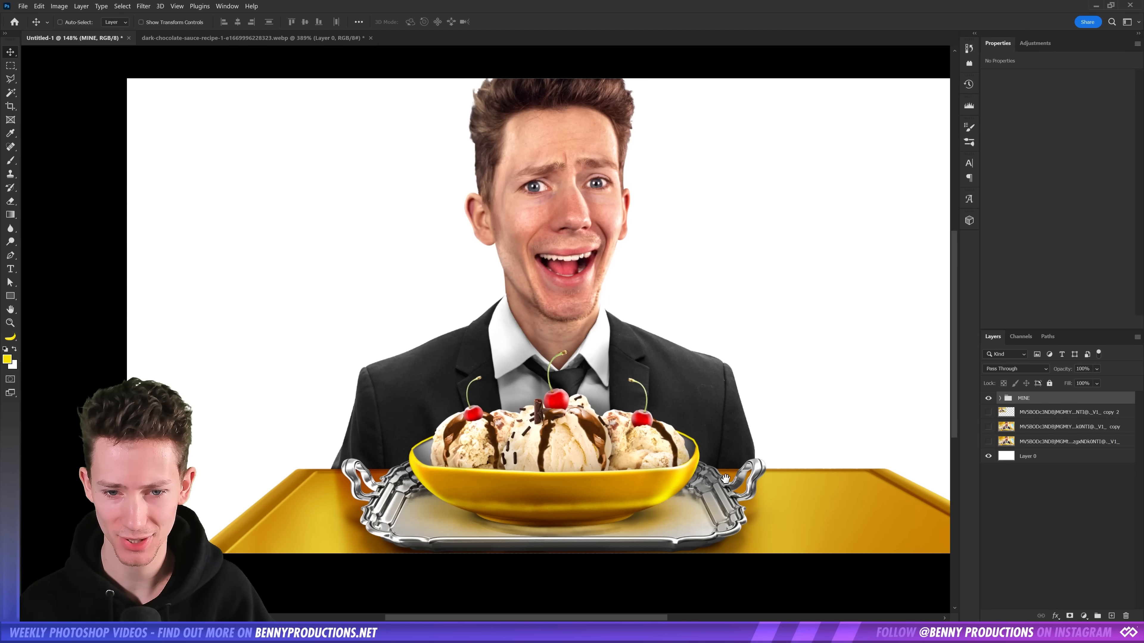
pyautogui.moveTo(722, 478); pyautogui.dragTo(681, 468)
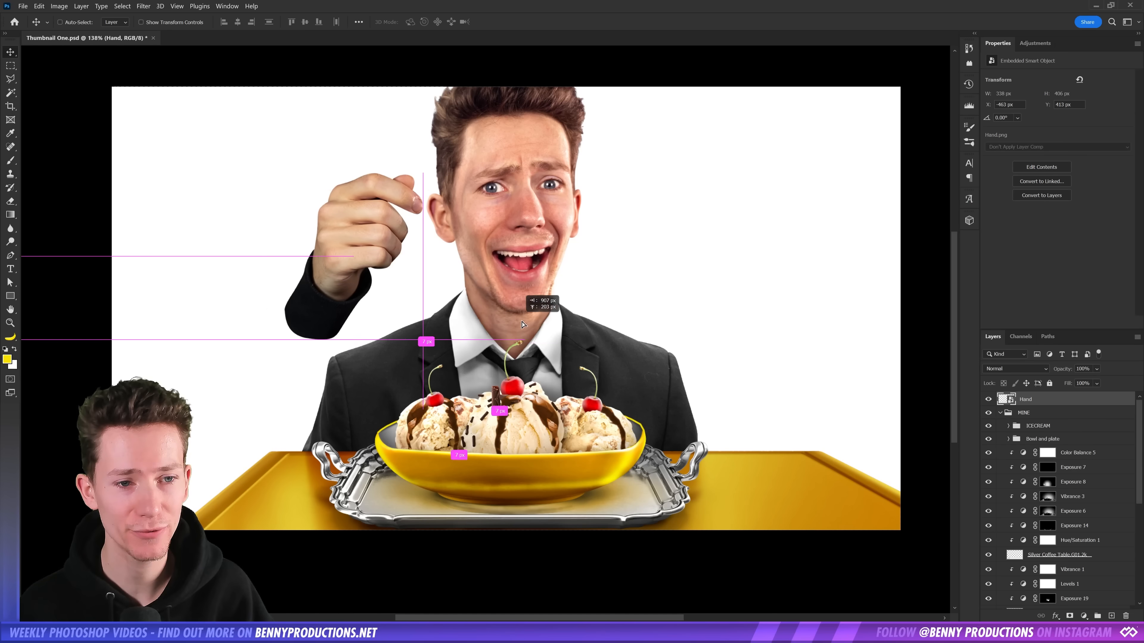
# Position the raised hand and its sleeve beside the suit's left shoulder, above the table
pyautogui.moveTo(441, 331); pyautogui.dragTo(433, 346)
pyautogui.scroll(1, 245, 259)
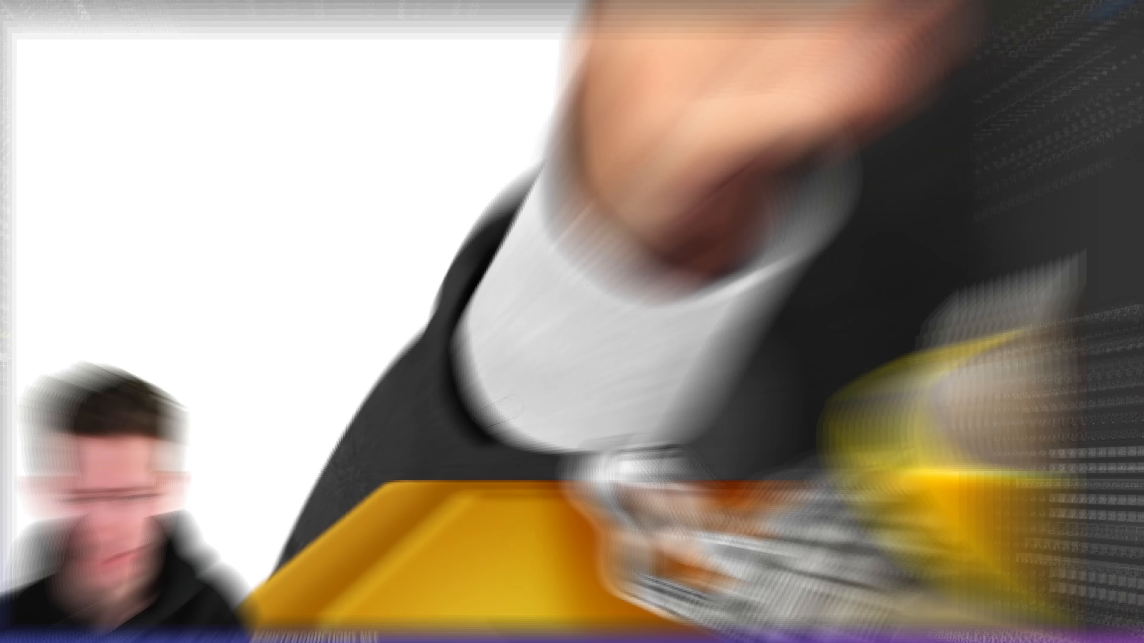
pyautogui.moveTo(446, 372); pyautogui.dragTo(518, 453)
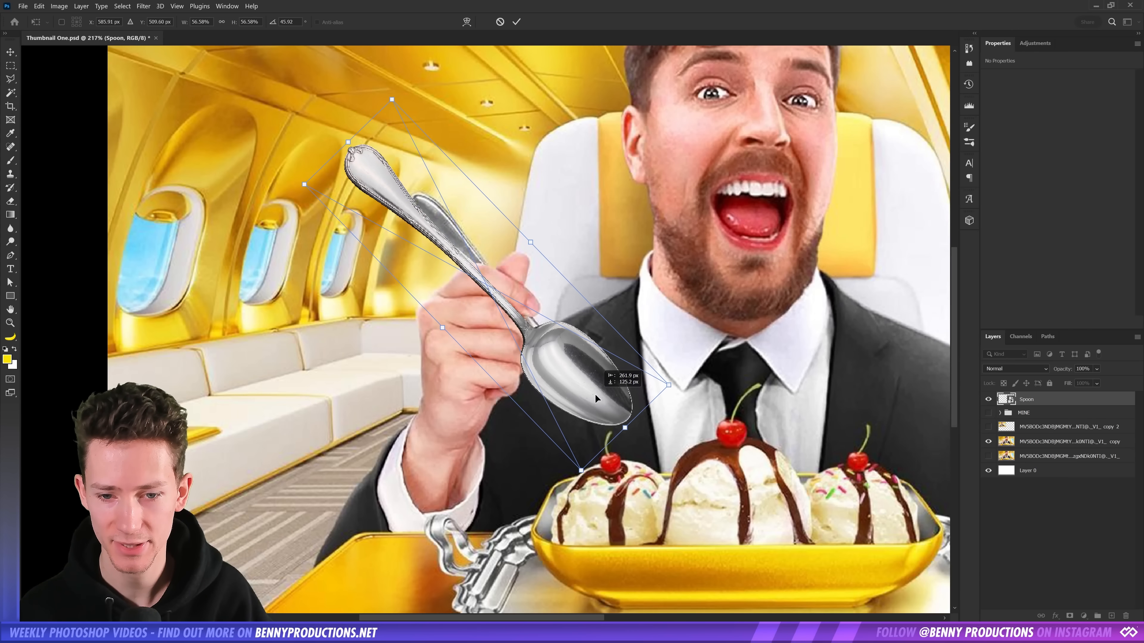
# Rotate the spoon to about 49° to match the reference spoon, and fit it into the hand above the ice cream
pyautogui.moveTo(423, 176); pyautogui.dragTo(438, 153)
pyautogui.moveTo(554, 351); pyautogui.dragTo(563, 341)
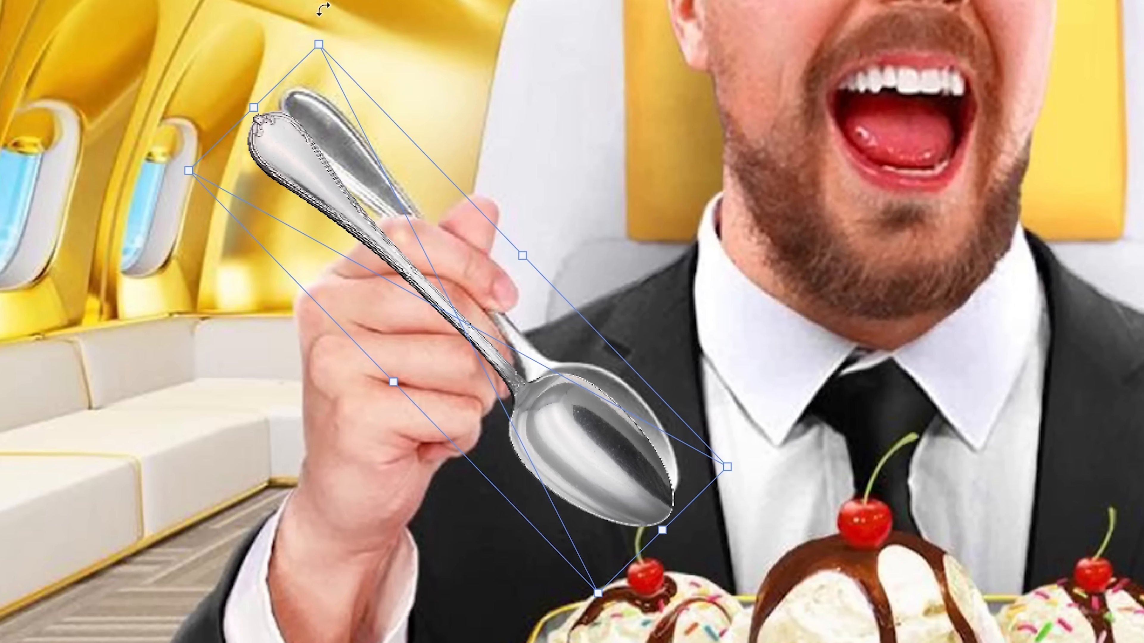
pyautogui.moveTo(740, 243); pyautogui.dragTo(807, 245)
pyautogui.moveTo(536, 333); pyautogui.dragTo(537, 336)
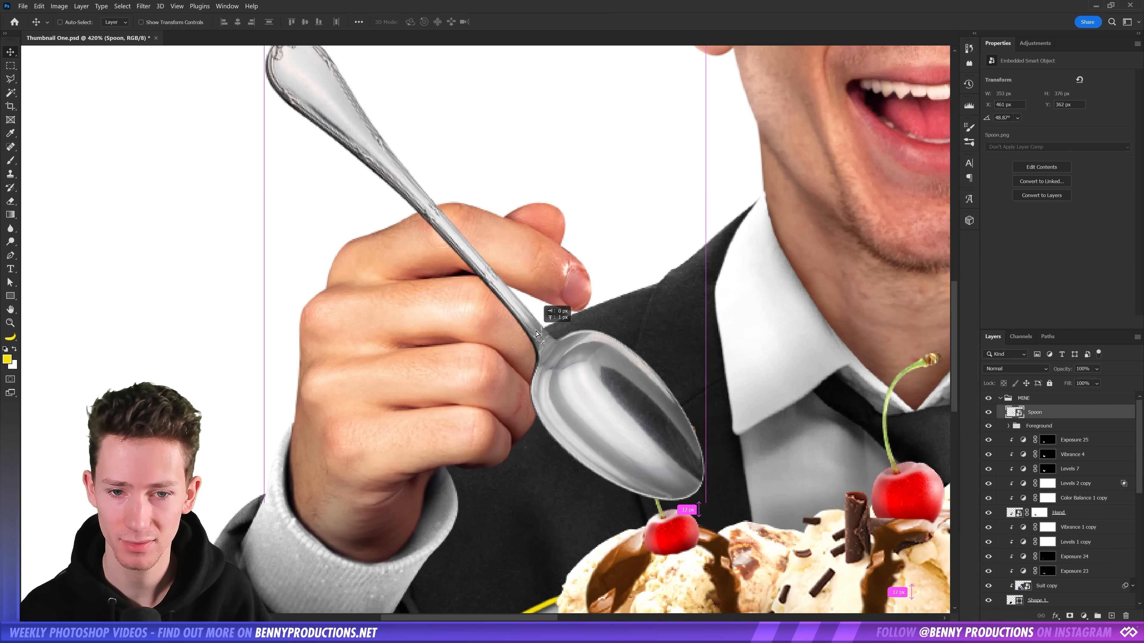
pyautogui.scroll(-5, 449, 325)
pyautogui.scroll(5, 499, 316)
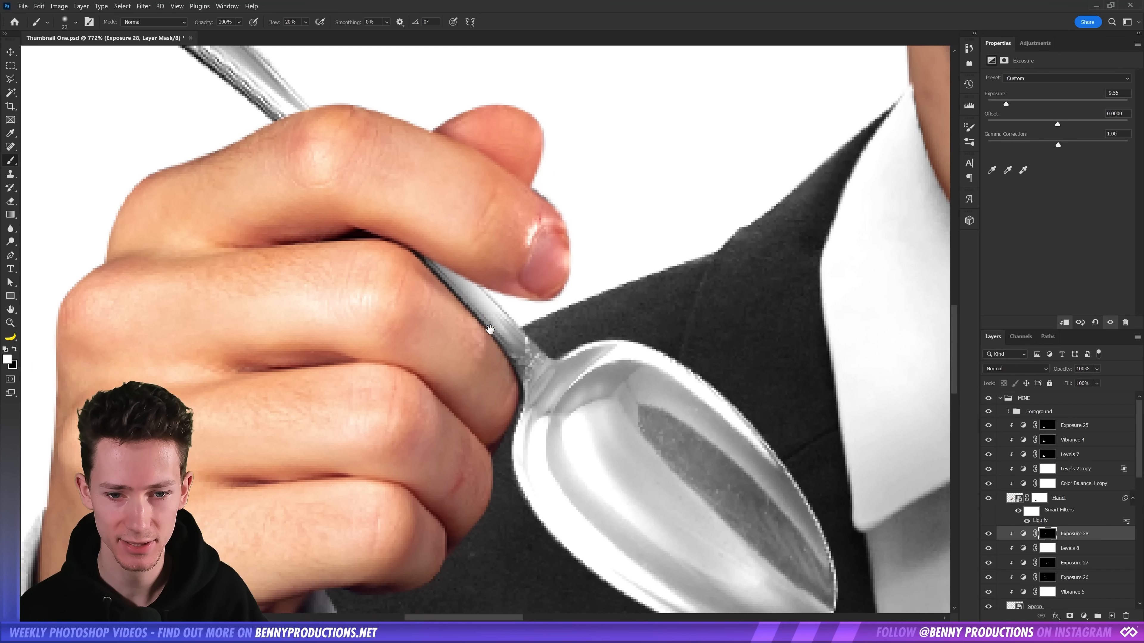
# Brush dark shading on the Exposure 28 mask along the spoon's neck where it emerges beneath the fingers
pyautogui.moveTo(494, 311); pyautogui.dragTo(496, 379)
pyautogui.scroll(-4, 472, 388)
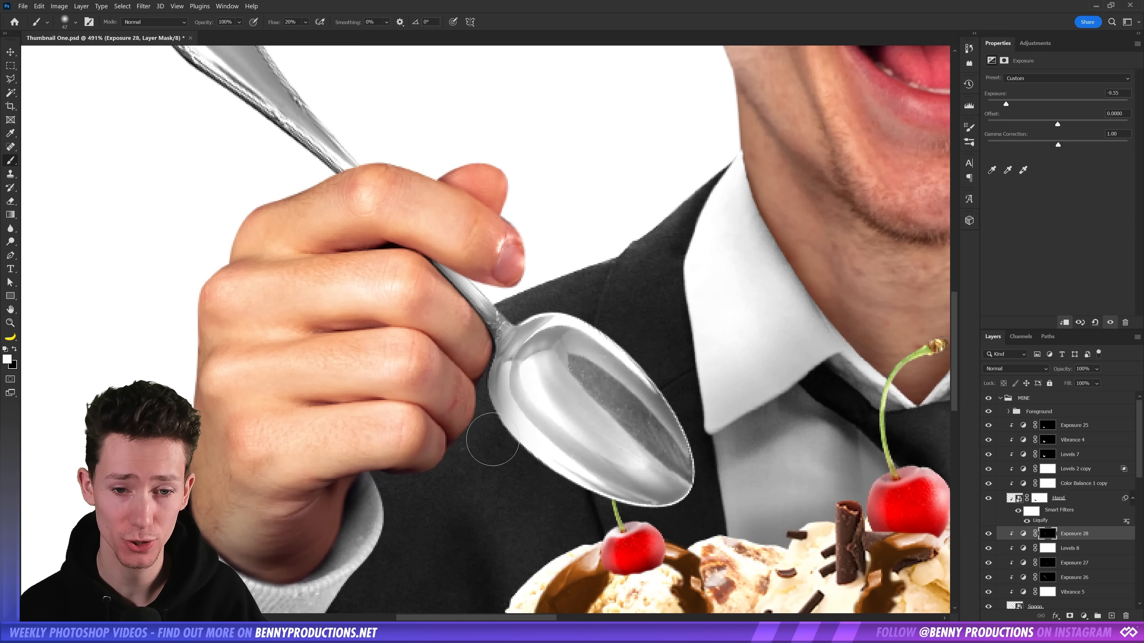
pyautogui.scroll(-2, 509, 383)
pyautogui.scroll(1, 505, 380)
pyautogui.moveTo(509, 360); pyautogui.dragTo(502, 360)
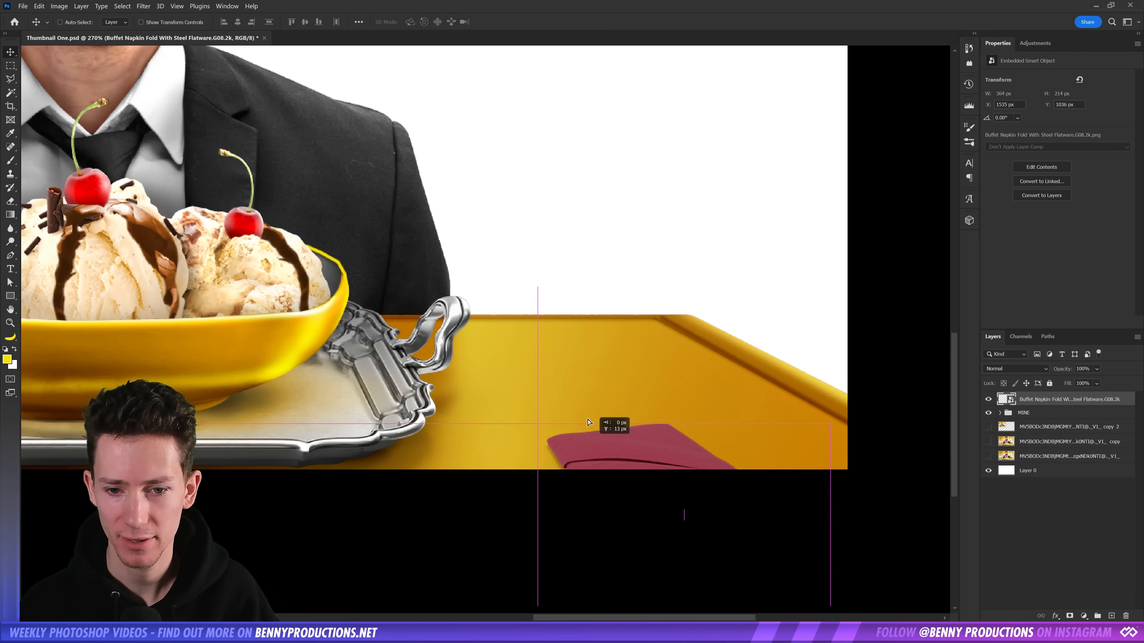
# Move the folded napkin with flatware onto the table beside the tray and raise the lightness of its desaturated reds
pyautogui.moveTo(587, 422); pyautogui.dragTo(539, 364)
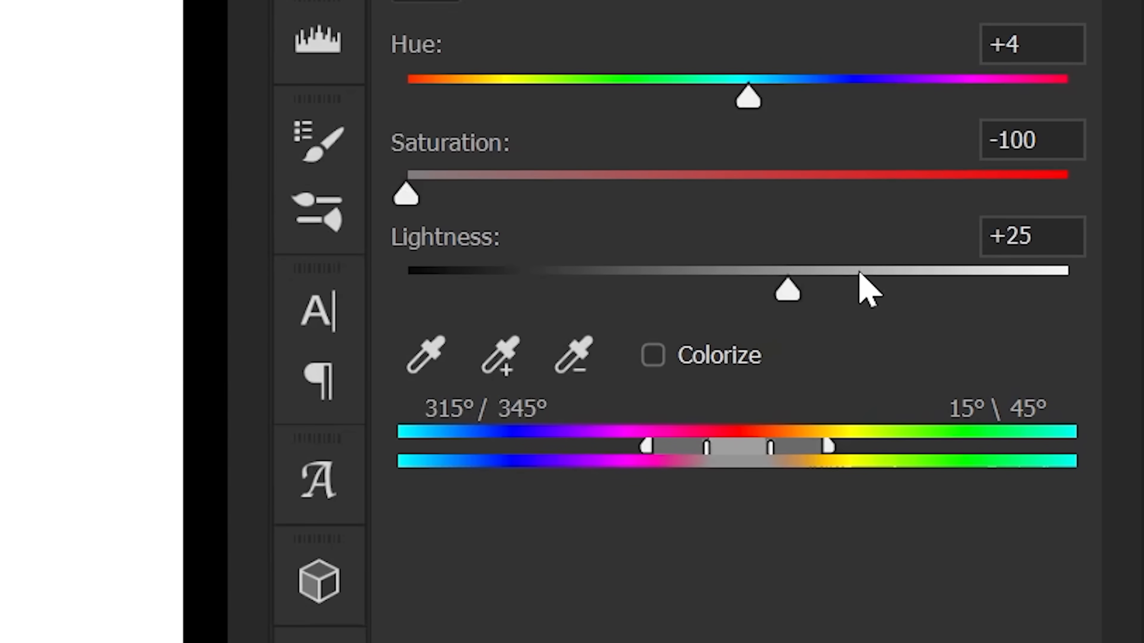
pyautogui.moveTo(859, 274); pyautogui.dragTo(1061, 279)
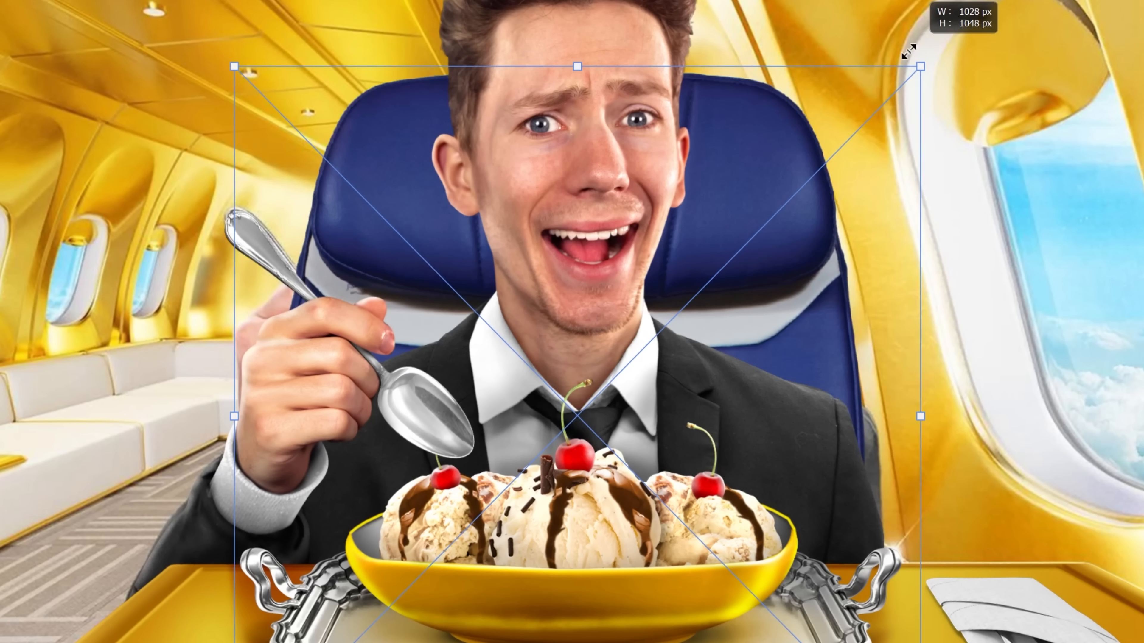
# Scale down the seat behind the suited figure and paint the headrest's center panel yellow-orange
pyautogui.moveTo(900, 52); pyautogui.dragTo(863, 110)
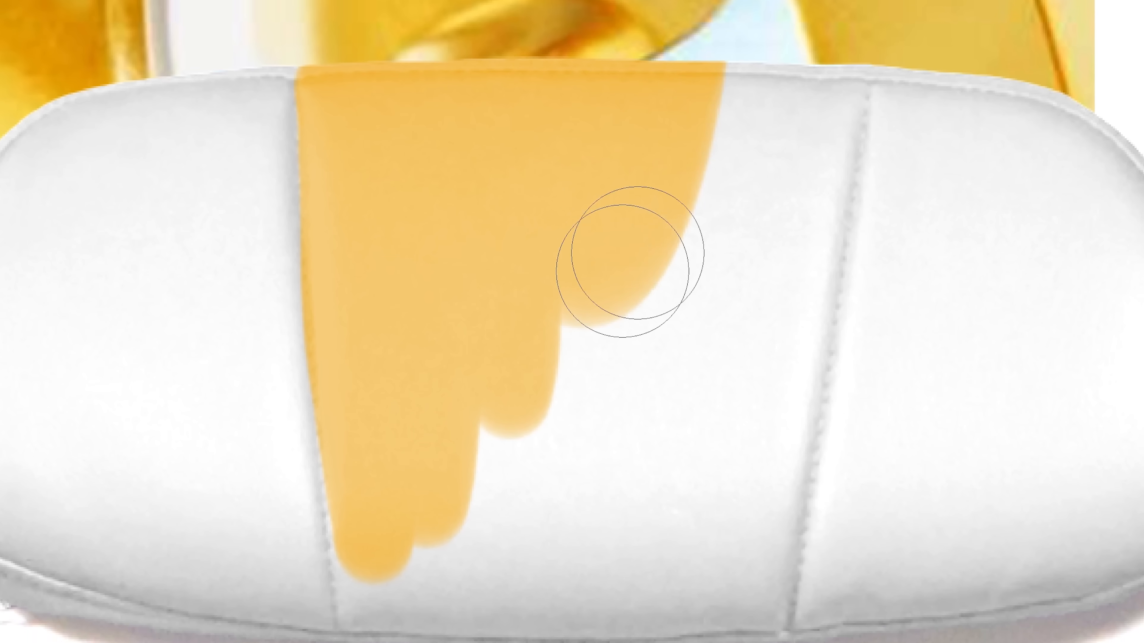
pyautogui.moveTo(626, 255)
pyautogui.mouseDown()
pyautogui.moveTo(721, 127)
pyautogui.moveTo(802, 50)
pyautogui.moveTo(804, 33)
pyautogui.moveTo(791, 80)
pyautogui.mouseUp()
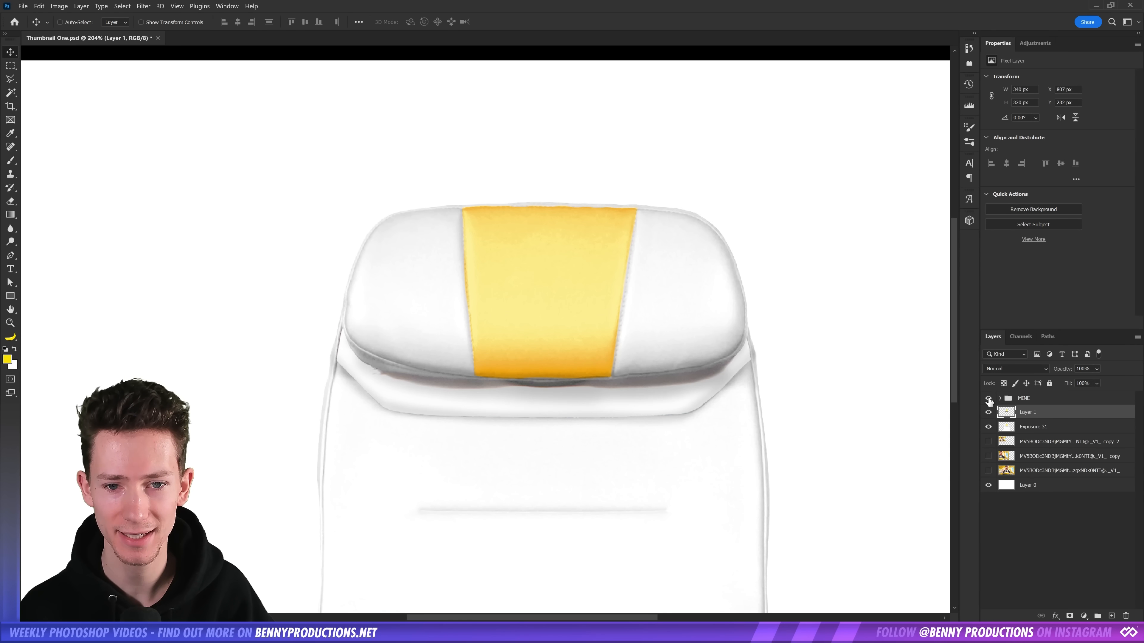
# Show the MINE group, widen the headrest's yellow panel so it shows beside the face, and warp it to the headrest
pyautogui.click(989, 399)
pyautogui.scroll(1, 820, 398)
pyautogui.scroll(1, 615, 307)
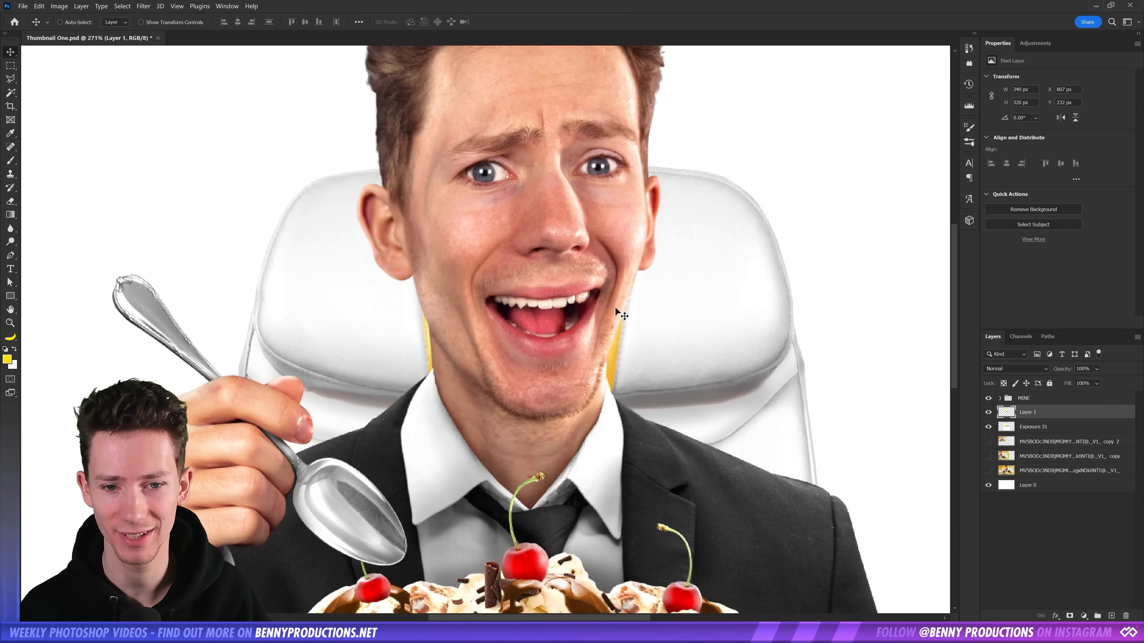
pyautogui.hotkey('ctrl', 't')
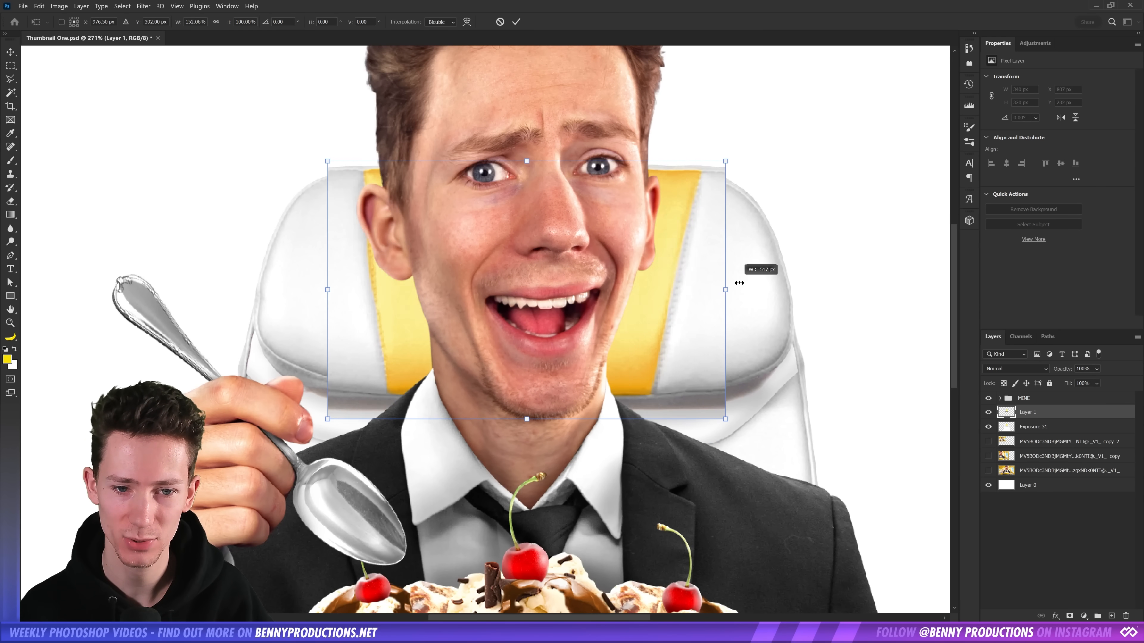
pyautogui.moveTo(739, 283); pyautogui.dragTo(761, 280)
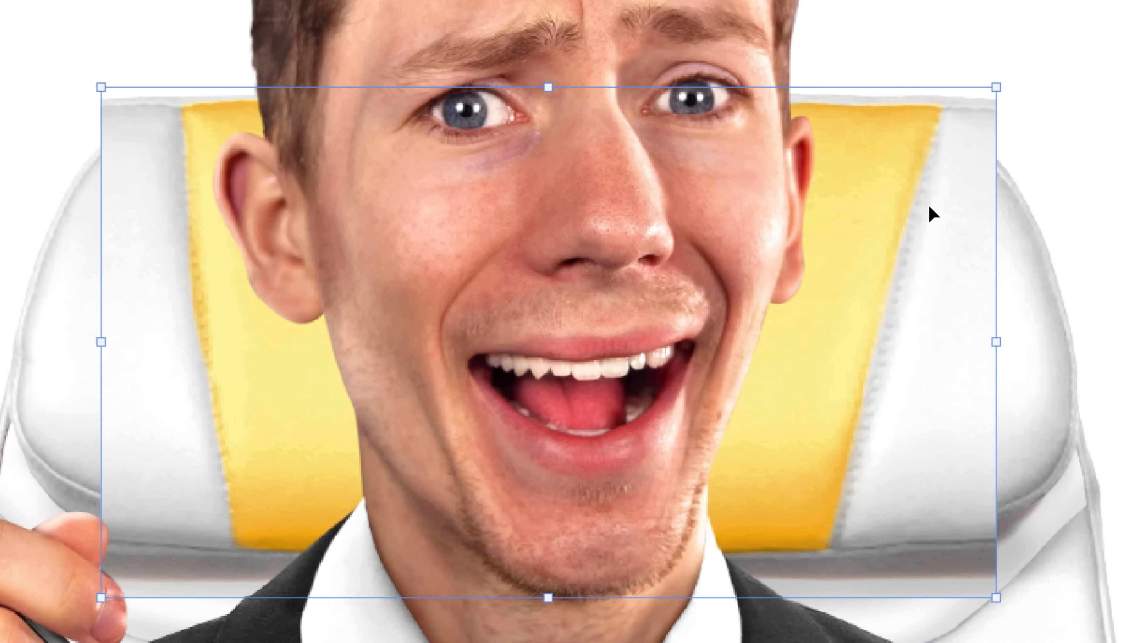
pyautogui.rightClick(931, 214)
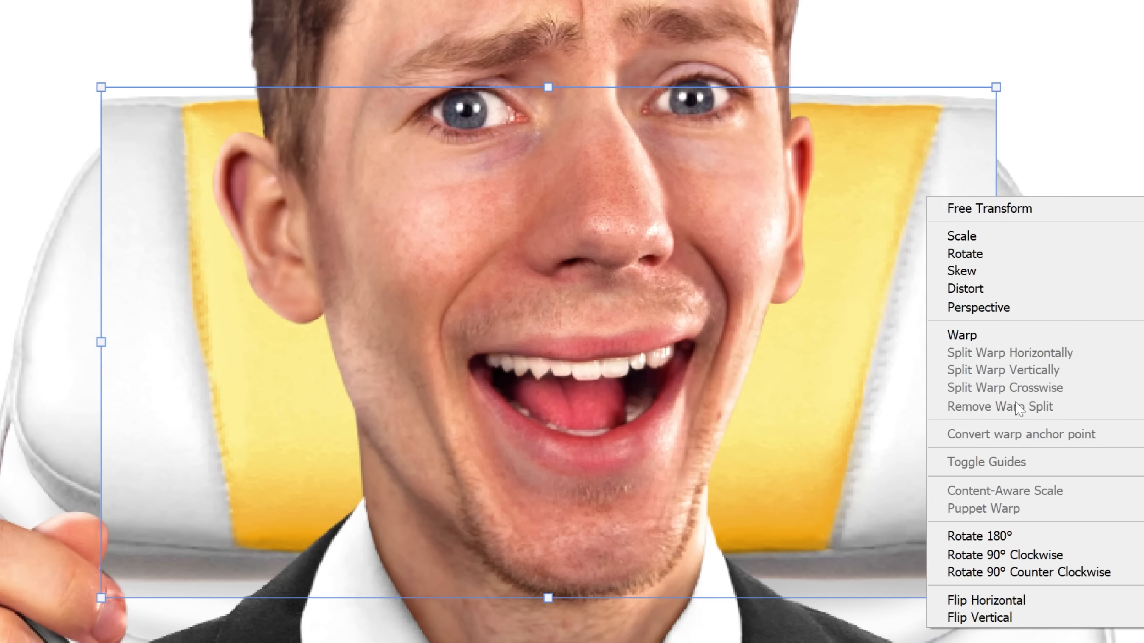
pyautogui.click(950, 335)
pyautogui.moveTo(101, 598); pyautogui.dragTo(106, 567)
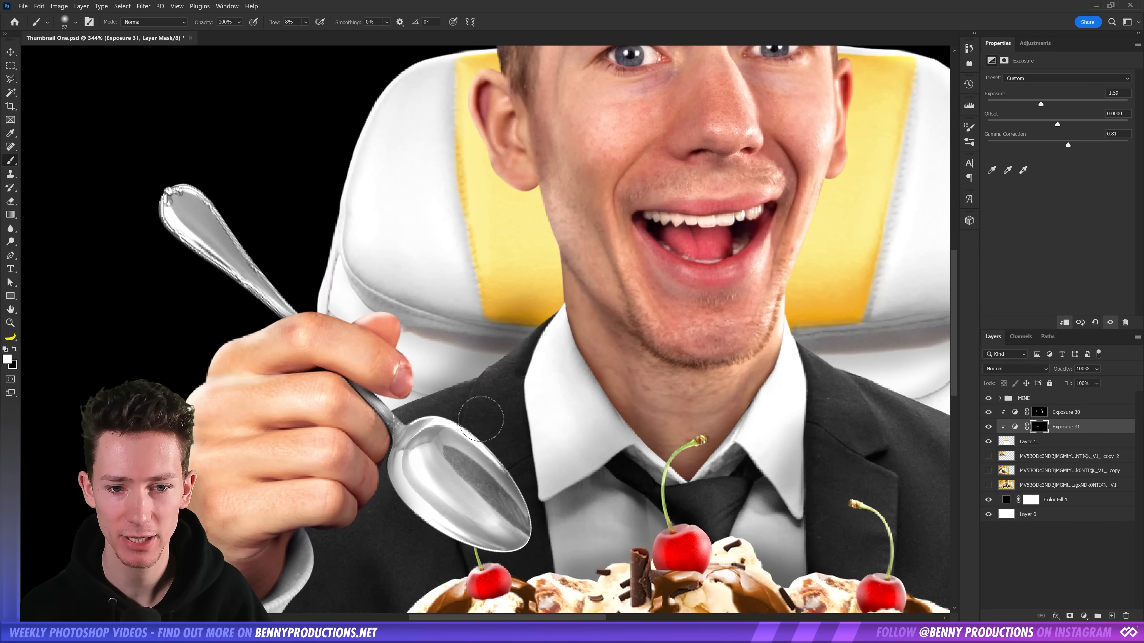
# Compare the composite with the reference thumbnail by switching the reference layer's visibility on and off
pyautogui.scroll(-1, 509, 326)
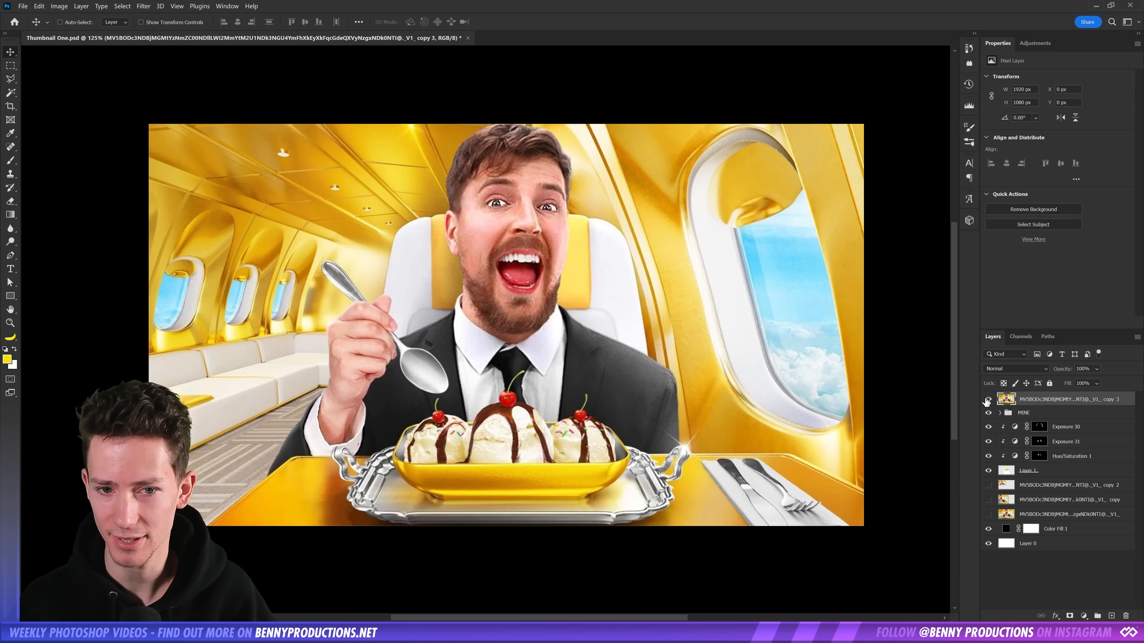
pyautogui.click(988, 400)
pyautogui.click(987, 399)
pyautogui.click(988, 399)
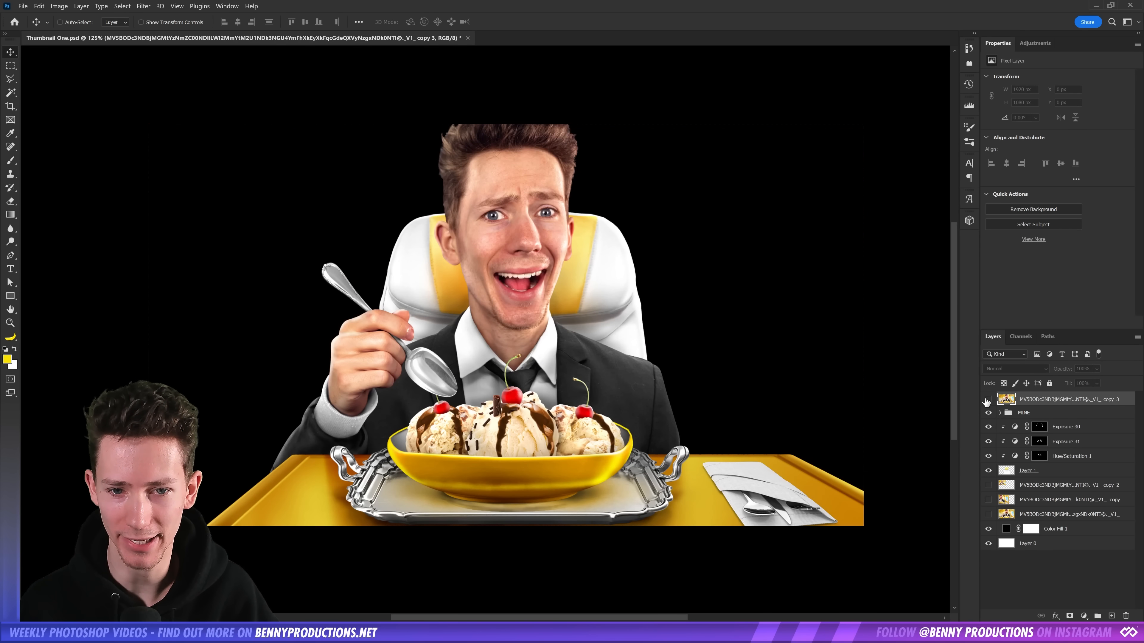
pyautogui.click(988, 399)
pyautogui.click(988, 399)
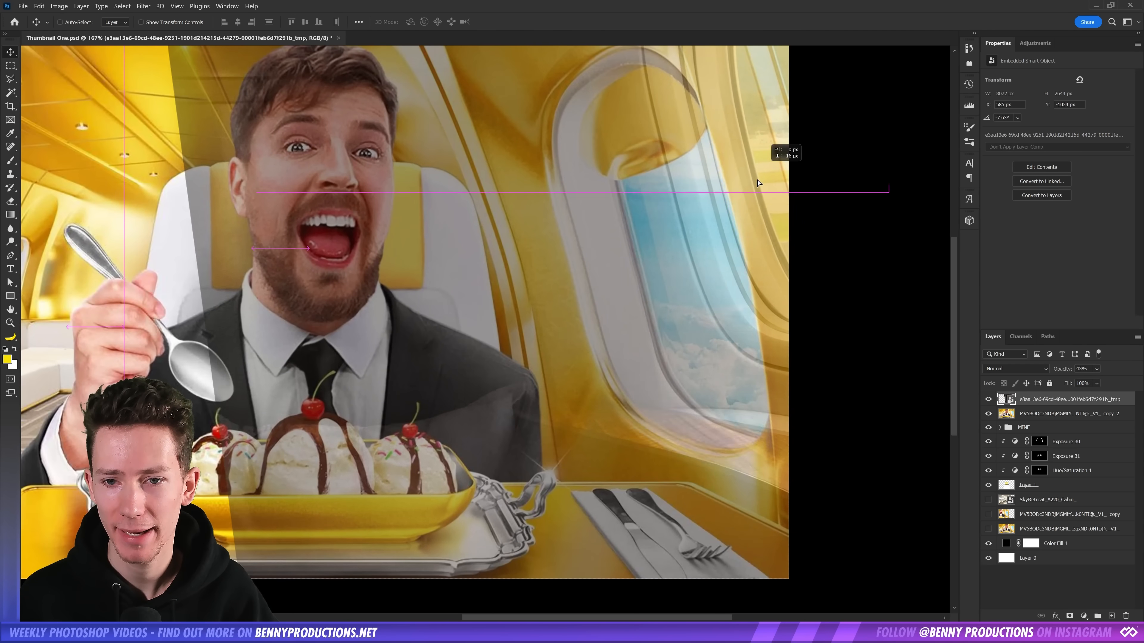
# Fit the semi-transparent airplane window photo over the reference's large window, scaled to 85.58% by 93.63% and rotated about -8.5°
pyautogui.moveTo(761, 173); pyautogui.dragTo(667, 262)
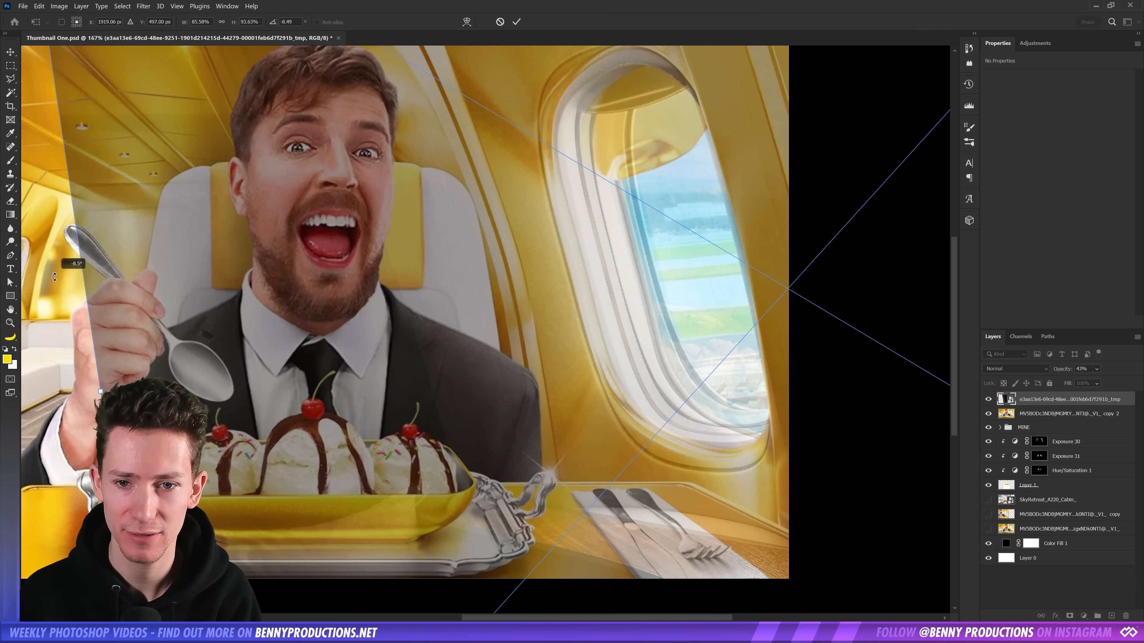
pyautogui.moveTo(757, 241); pyautogui.dragTo(760, 235)
pyautogui.scroll(-3, 586, 313)
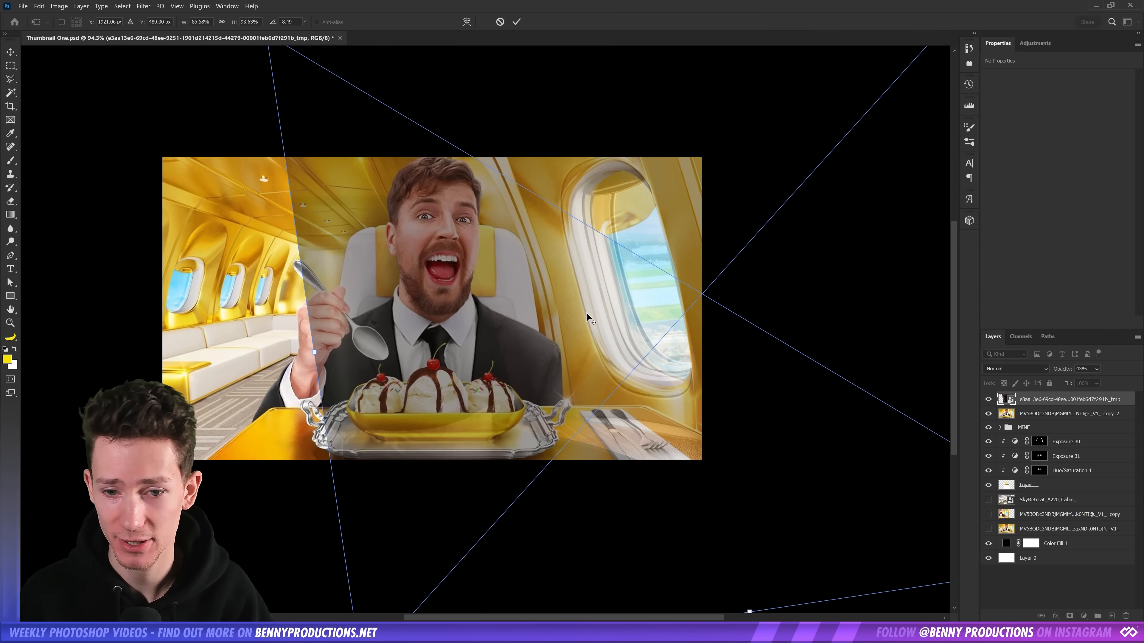
pyautogui.scroll(-2, 567, 287)
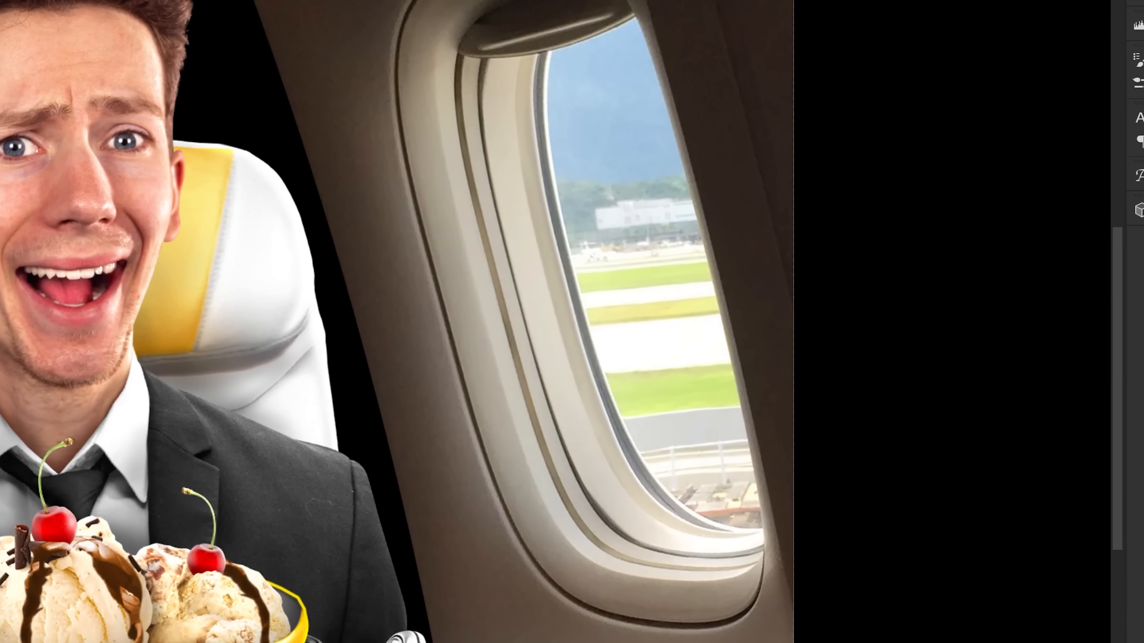
# Position the cabin wall layers with their row of windows behind the raised hand, beside the seat
pyautogui.moveTo(176, 257); pyautogui.dragTo(178, 259)
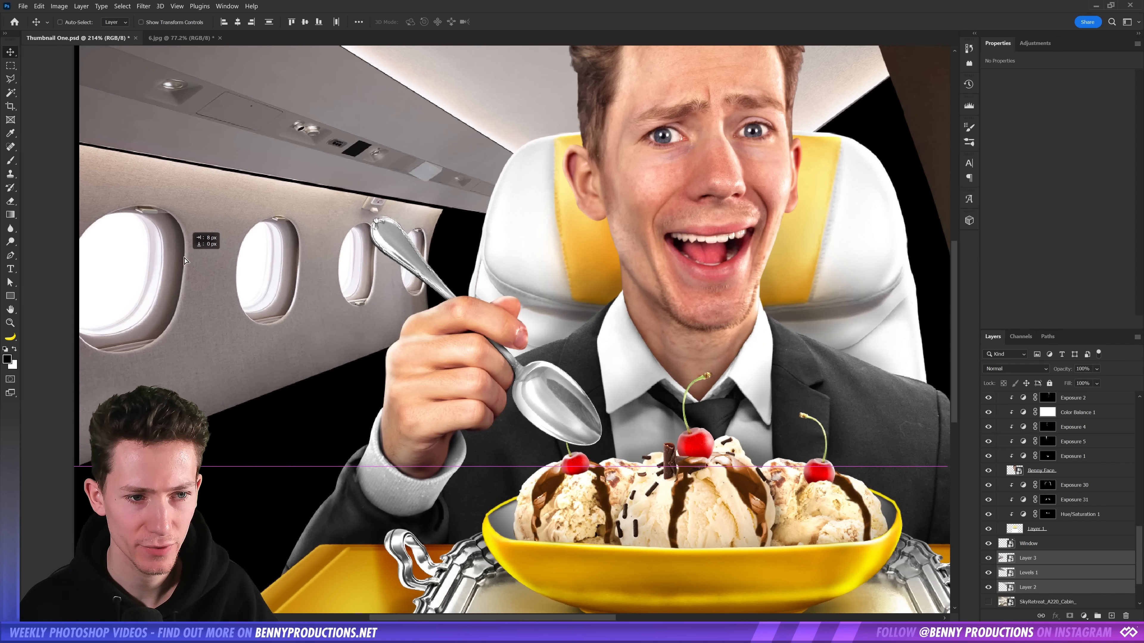
pyautogui.scroll(-5, 308, 264)
pyautogui.scroll(4, 315, 265)
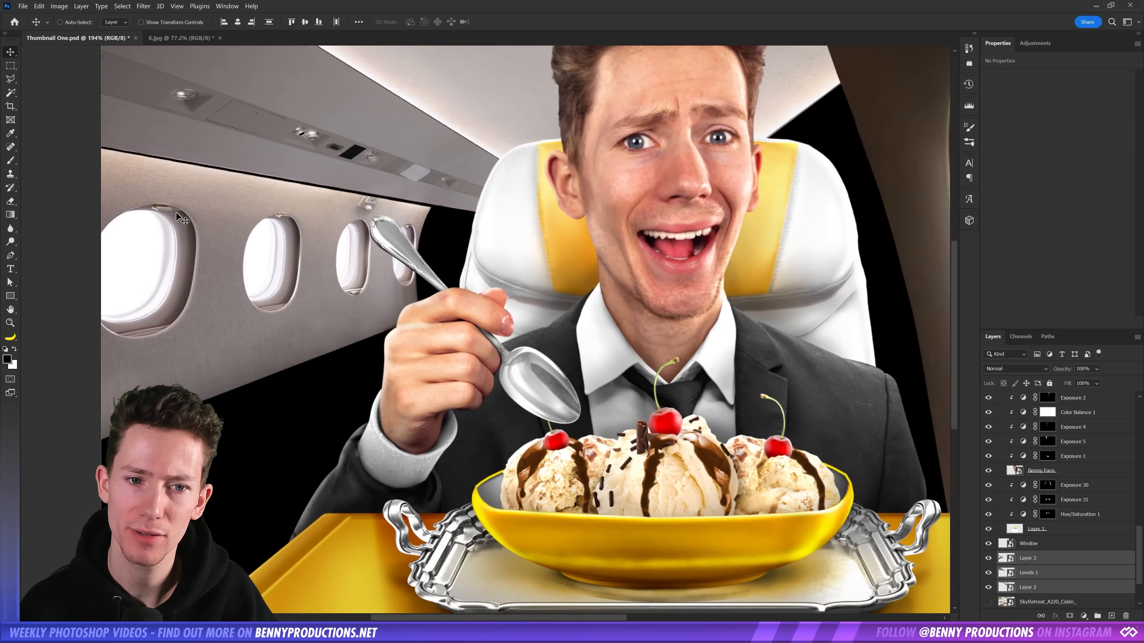
pyautogui.moveTo(274, 223); pyautogui.dragTo(384, 265)
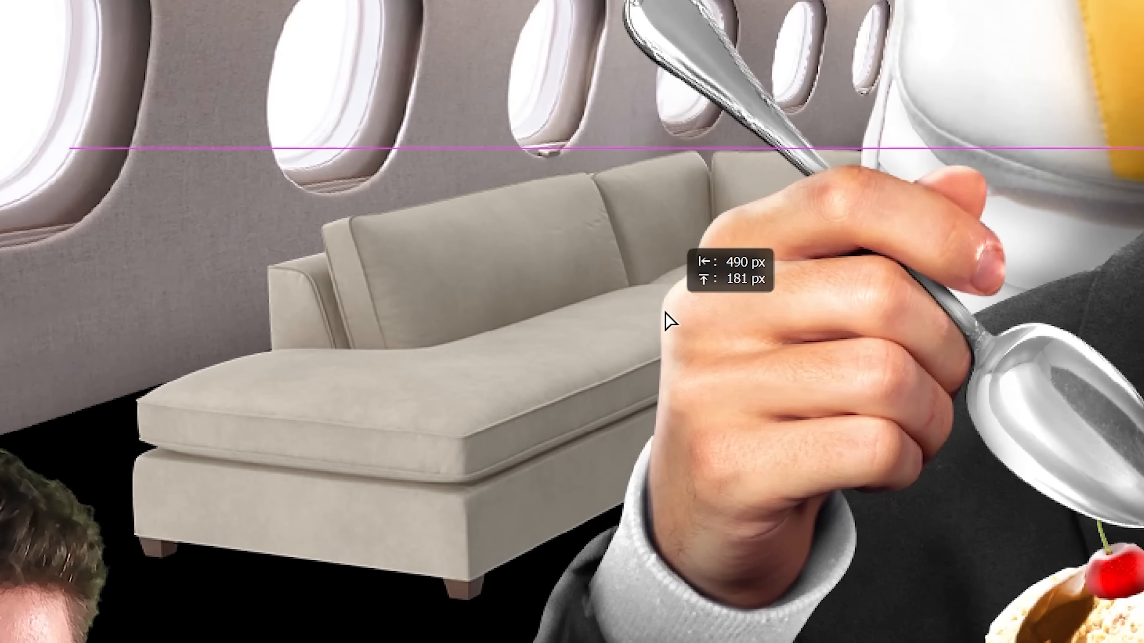
# Place the corner sofa beneath the row of cabin windows behind the hand and start transforming it
pyautogui.moveTo(502, 383); pyautogui.dragTo(472, 381)
pyautogui.moveTo(579, 301); pyautogui.dragTo(581, 301)
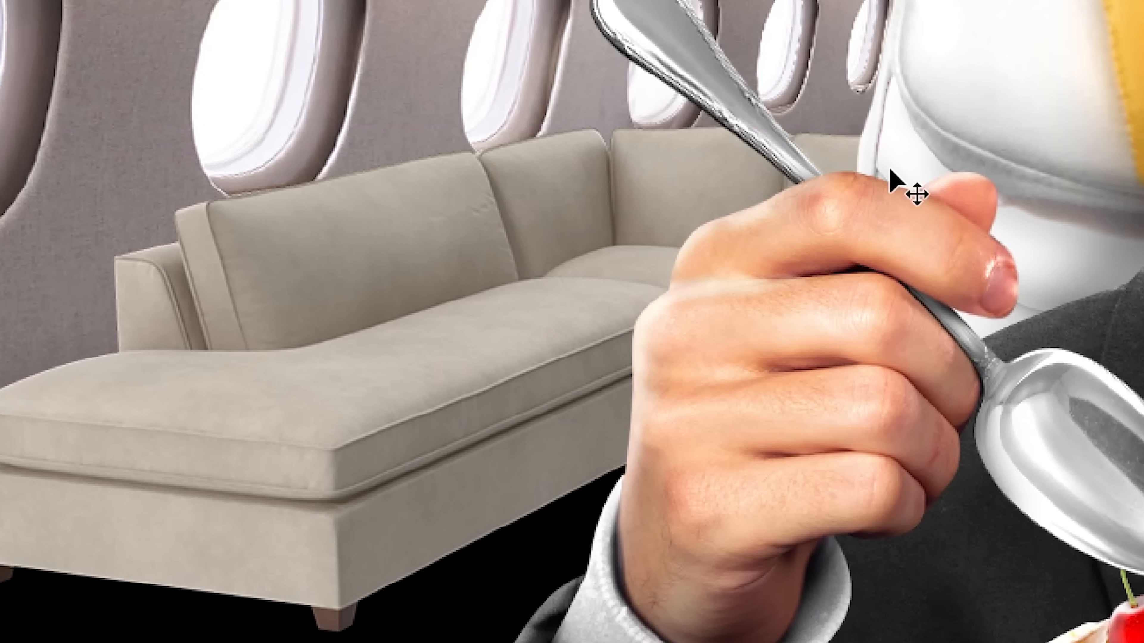
pyautogui.hotkey('ctrl', 't')
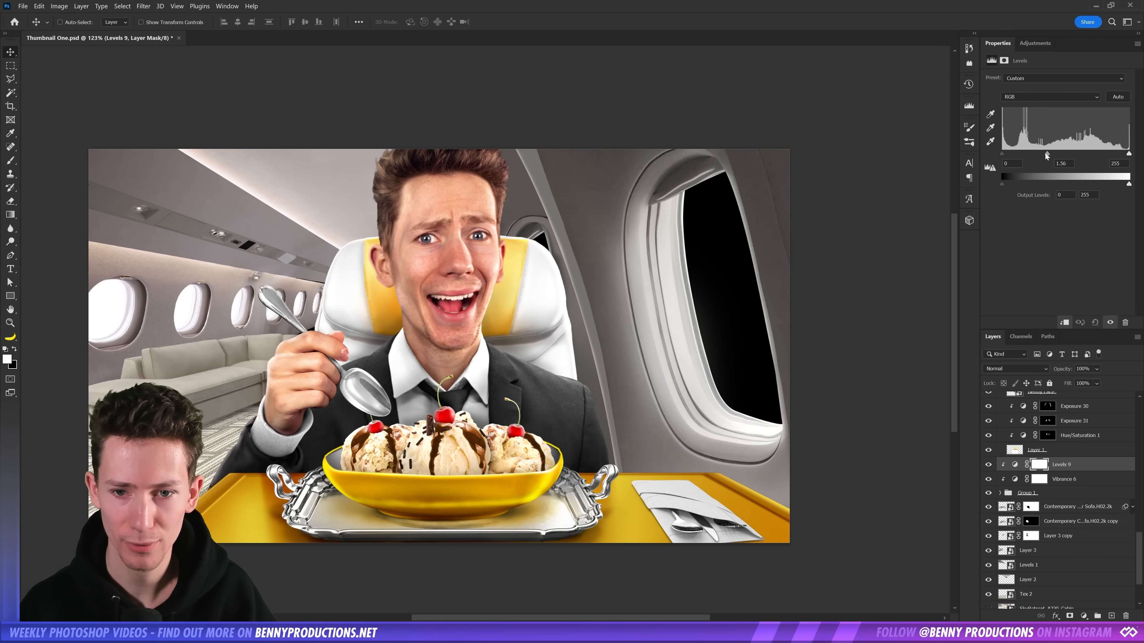
# Brighten the large window wall's highlights with Levels and tint its midtones gold with Color Balance at red +79 and yellow -87
pyautogui.moveTo(1128, 154); pyautogui.dragTo(1106, 156)
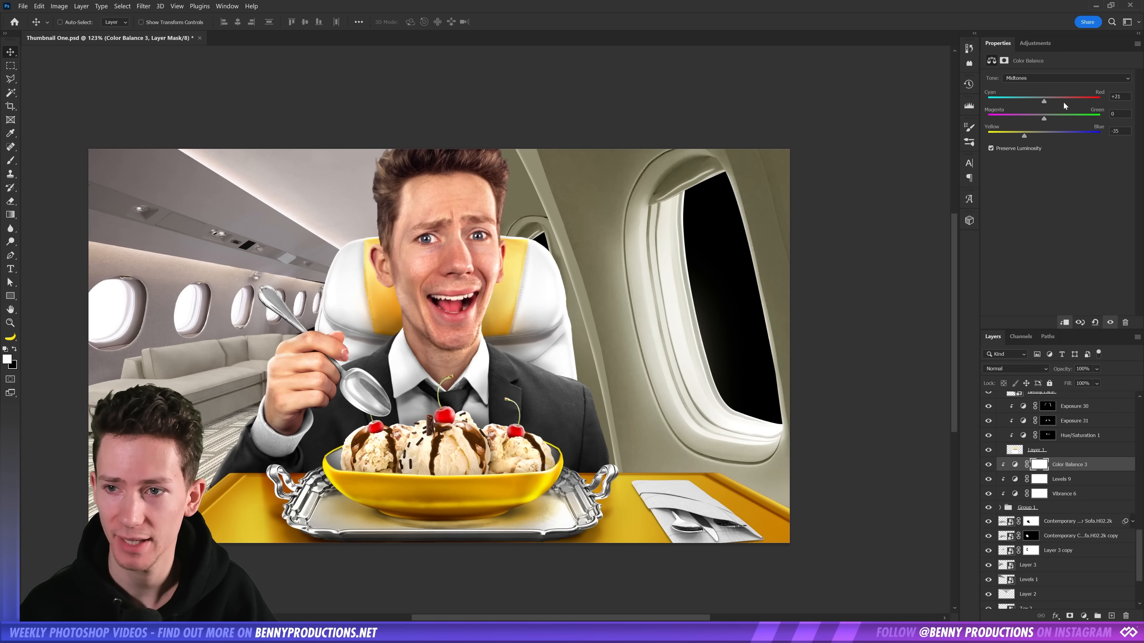
pyautogui.moveTo(1064, 101); pyautogui.dragTo(1088, 102)
pyautogui.moveTo(1024, 135); pyautogui.dragTo(995, 137)
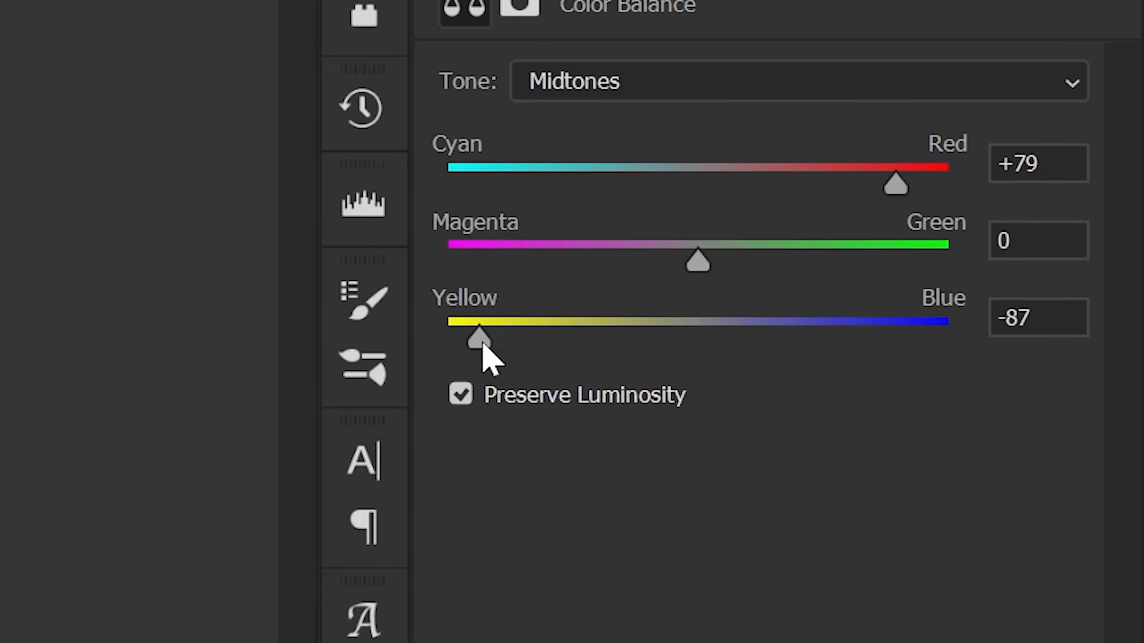
pyautogui.moveTo(420, 373); pyautogui.dragTo(399, 377)
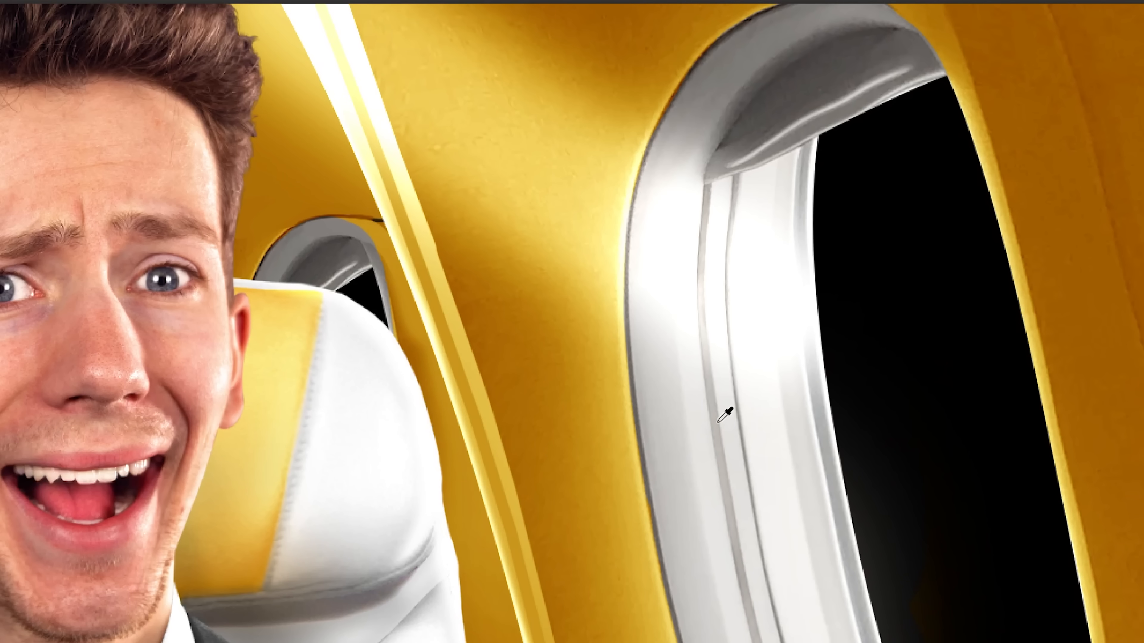
# Mask the gold tint off the large window's frame and brush a soft shadow onto the wall around the sofa
pyautogui.keyDown('alt'); pyautogui.rightClick(704, 414); pyautogui.keyUp('alt')
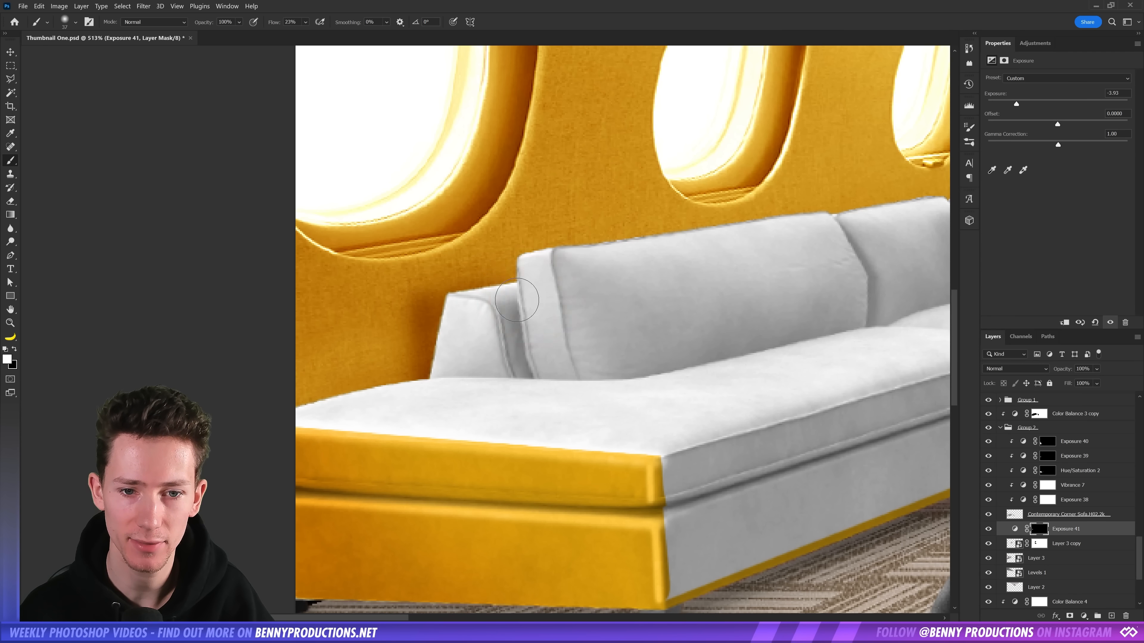
pyautogui.keyDown('alt'); pyautogui.rightClick(409, 379); pyautogui.keyUp('alt')
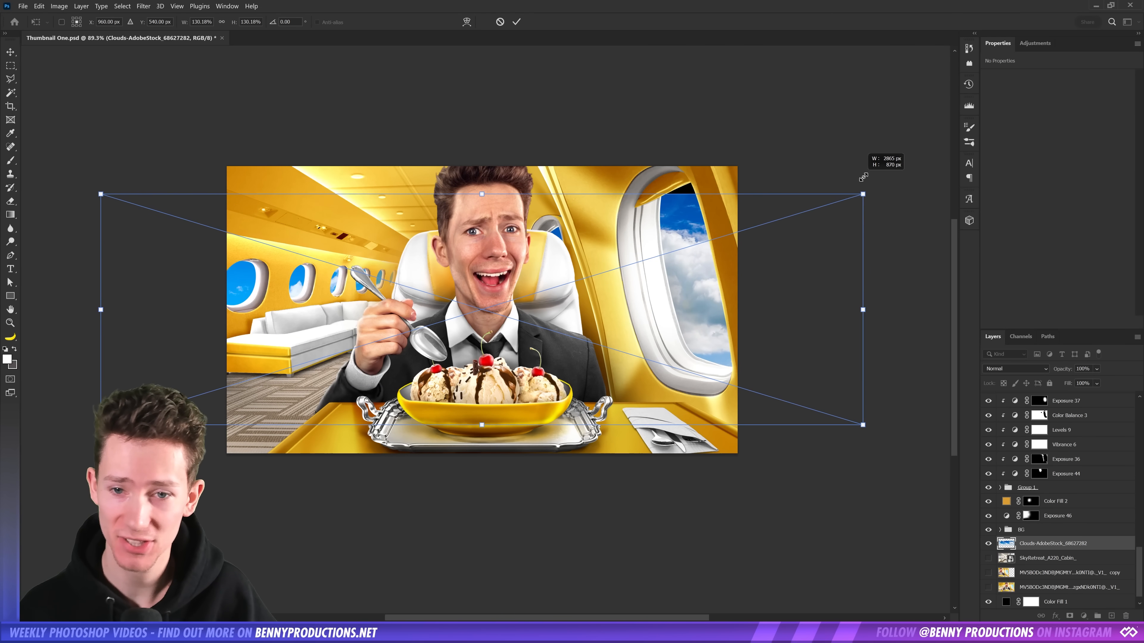
# Enlarge and reposition the clouds image behind the cabin windows, and lighten it with a white color fill at 37% opacity
pyautogui.moveTo(913, 167); pyautogui.dragTo(917, 166)
pyautogui.moveTo(513, 191); pyautogui.dragTo(585, 232)
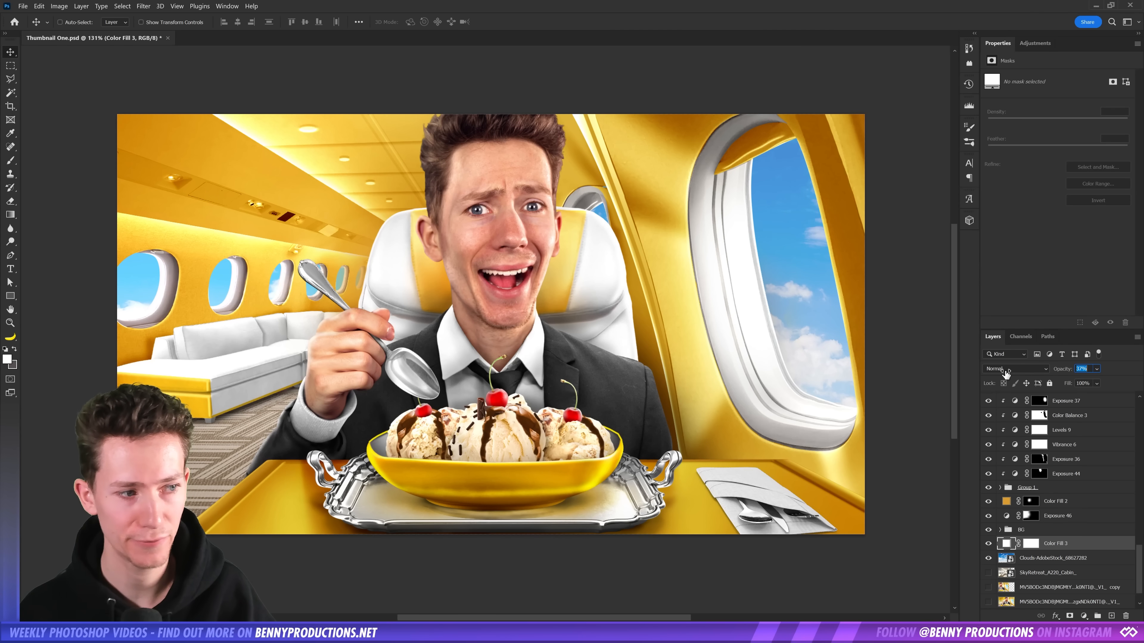
pyautogui.moveTo(1006, 372); pyautogui.dragTo(1009, 374)
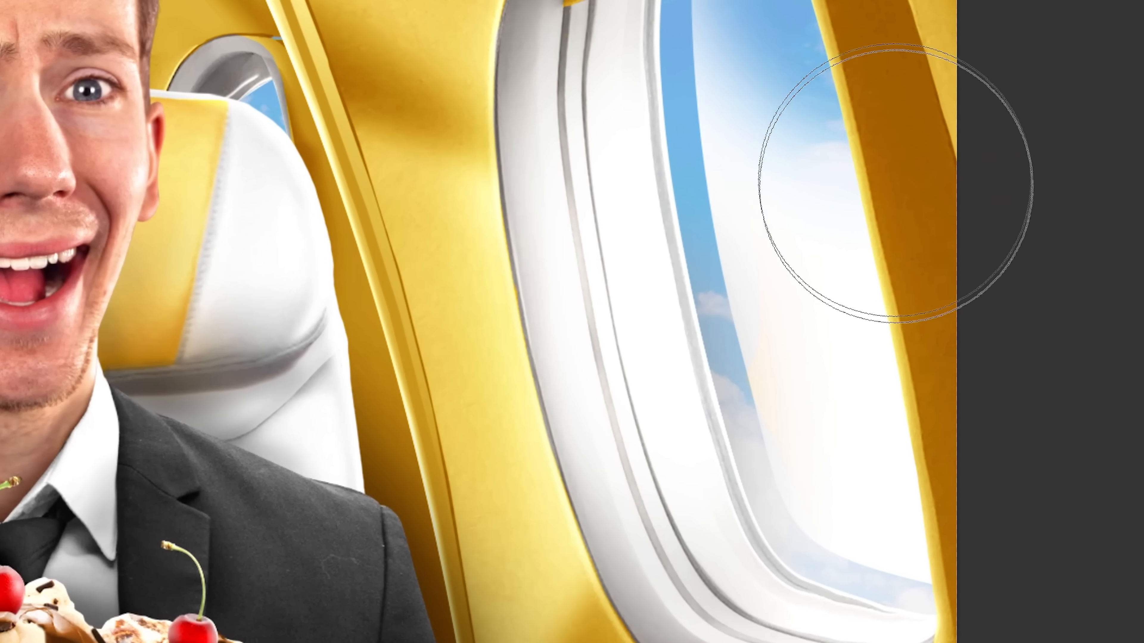
# Paint a soft white glass reflection inside the large window's pane over the sky
pyautogui.moveTo(897, 183)
pyautogui.mouseDown()
pyautogui.moveTo(920, 326)
pyautogui.moveTo(951, 364)
pyautogui.mouseUp()
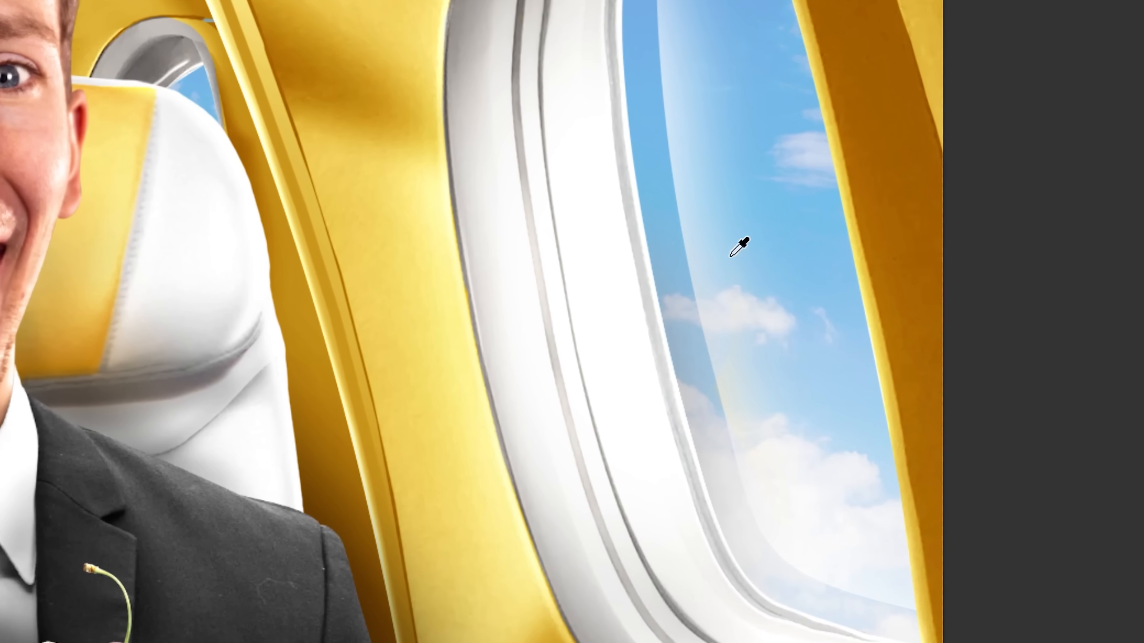
pyautogui.scroll(-3, 748, 248)
pyautogui.scroll(2, 801, 258)
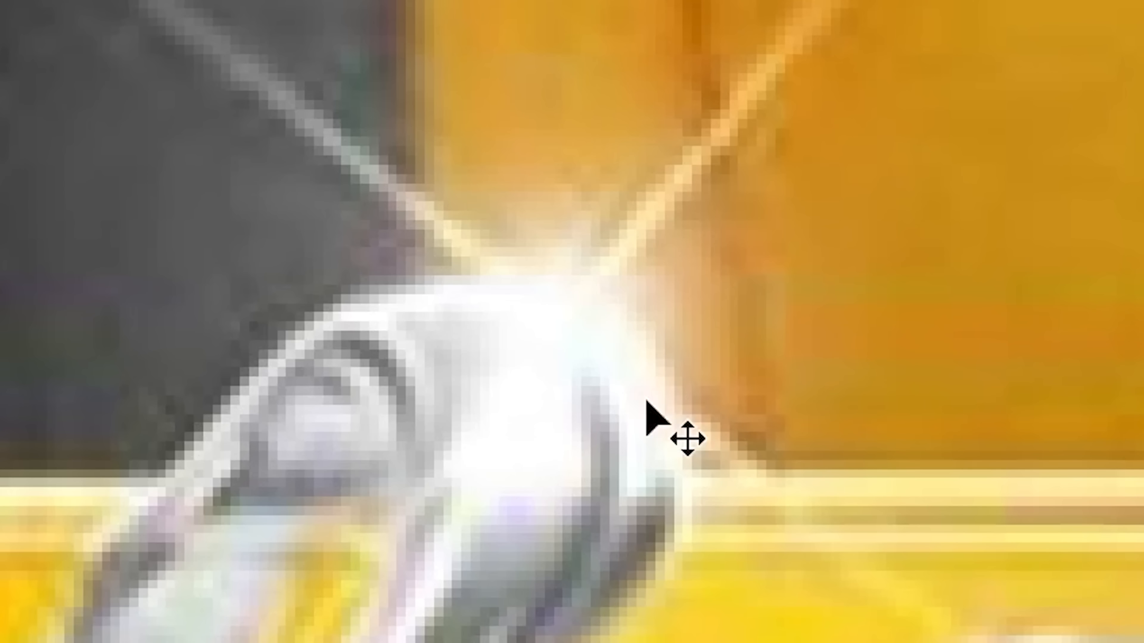
# Place the OpticsPlus lens flare on the tip of the tray handle nearest the napkin, matching the reference's sparkle
pyautogui.scroll(-5, 638, 356)
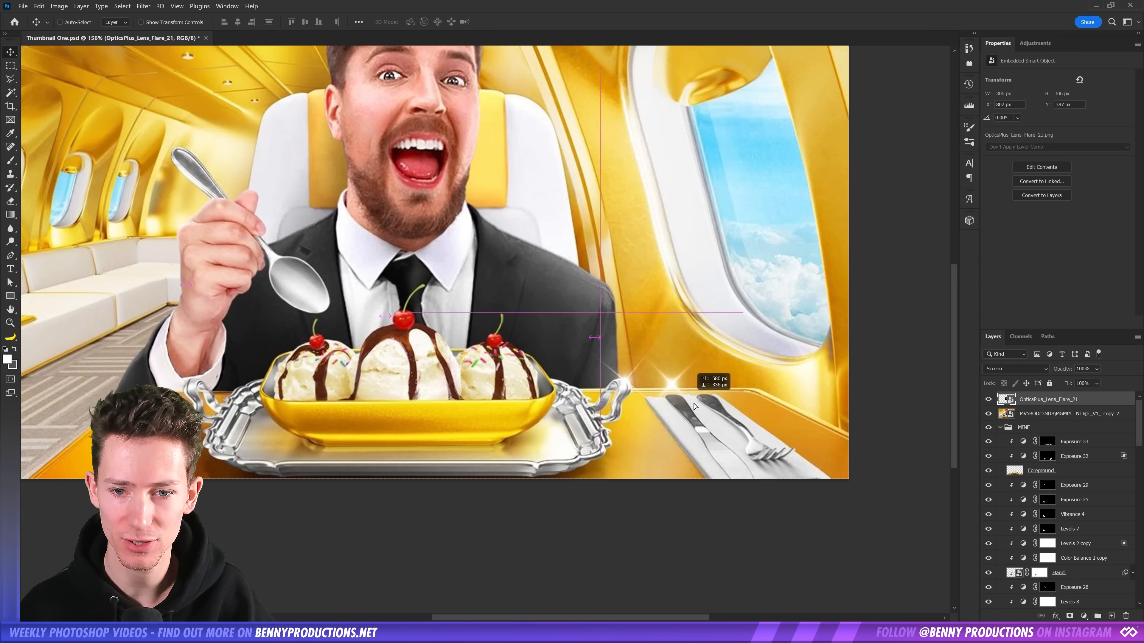
pyautogui.moveTo(694, 404); pyautogui.dragTo(686, 362)
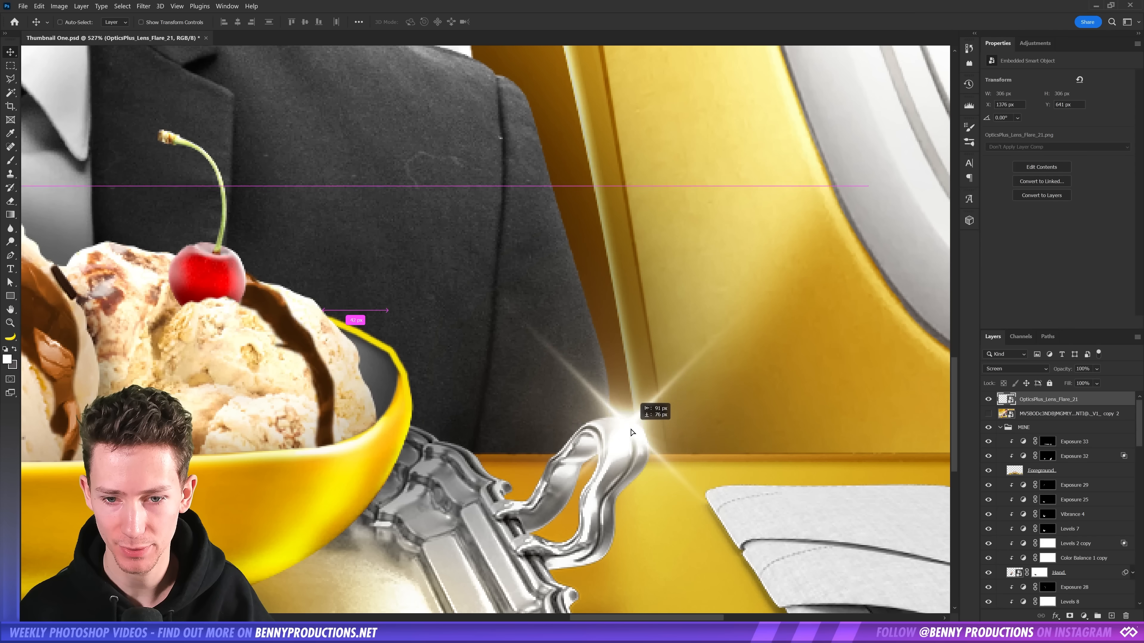
pyautogui.moveTo(635, 437); pyautogui.dragTo(626, 435)
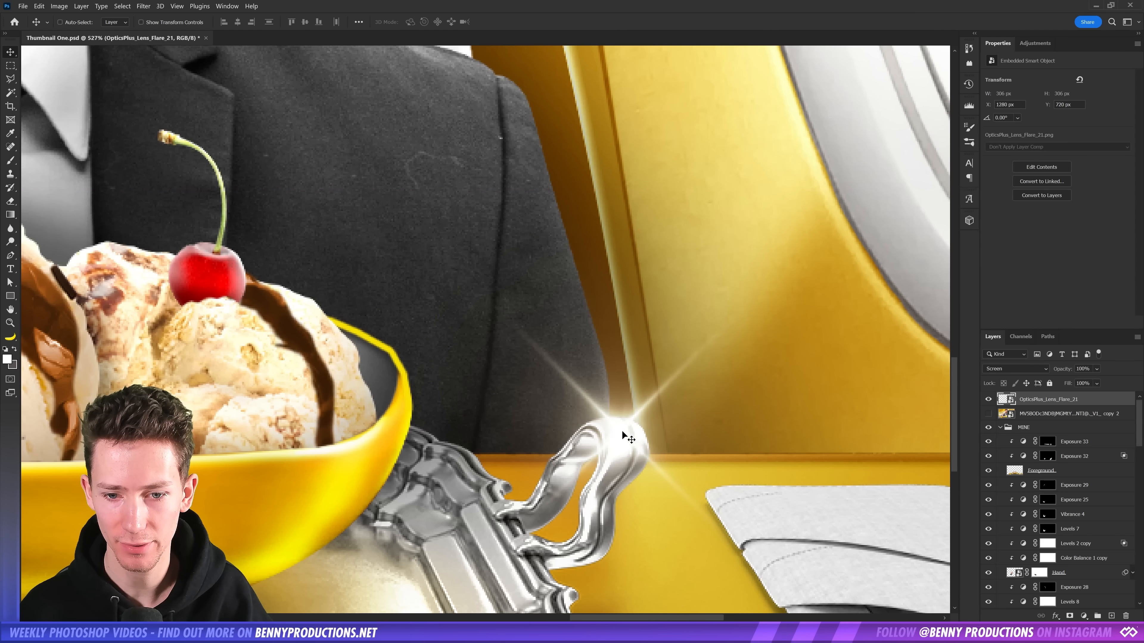
pyautogui.moveTo(862, 194); pyautogui.dragTo(828, 233)
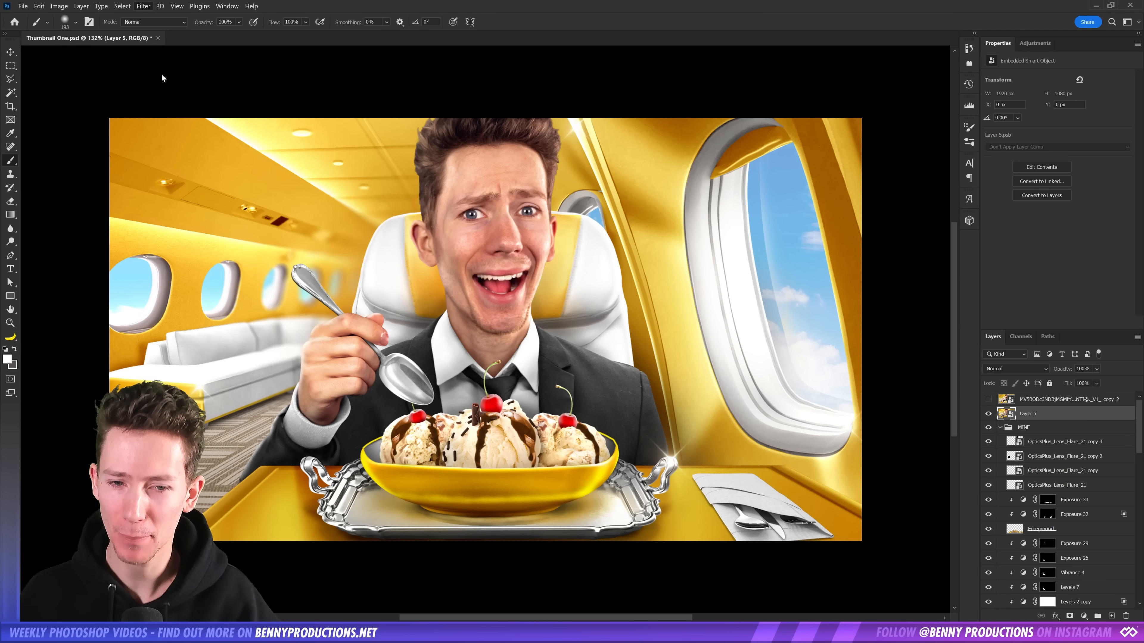
# Open the Camera Raw filter on the merged Layer 5, zoom out to the full image, and collapse the Color Mixer settings
pyautogui.hotkey('ctrl', 'shift', 'a')
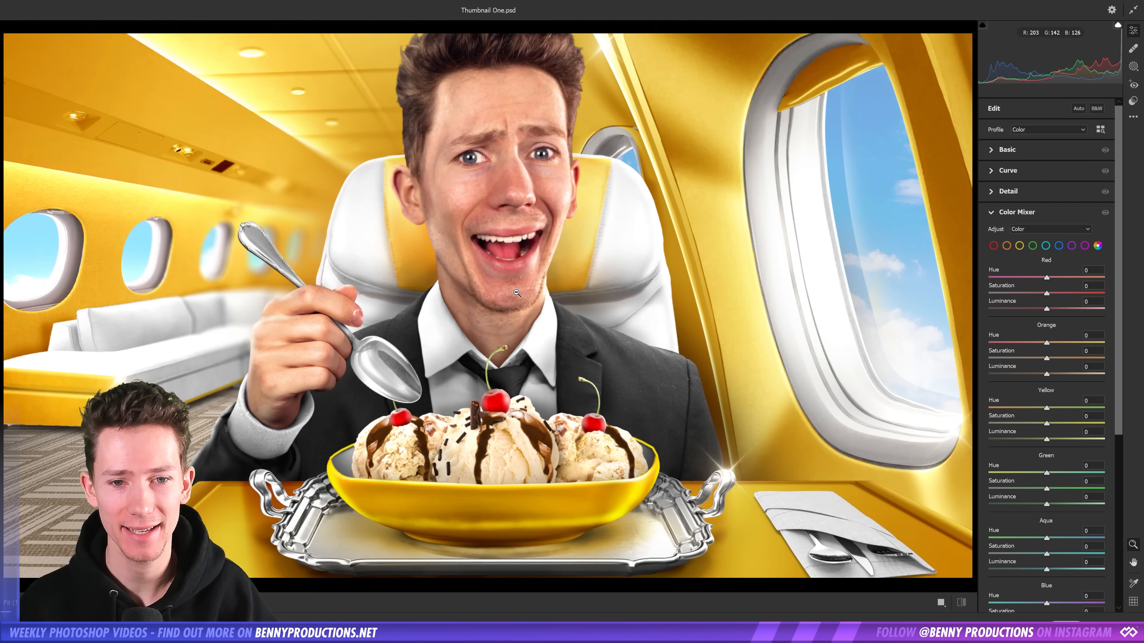
pyautogui.keyDown('alt'); pyautogui.click(517, 293); pyautogui.keyUp('alt')
pyautogui.click(992, 212)
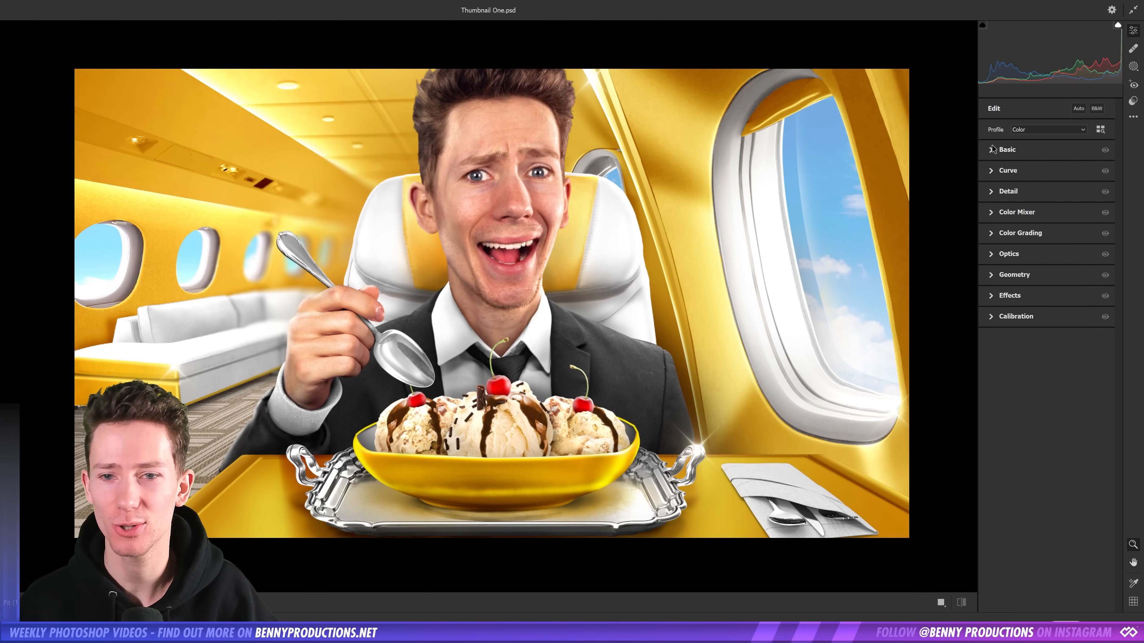